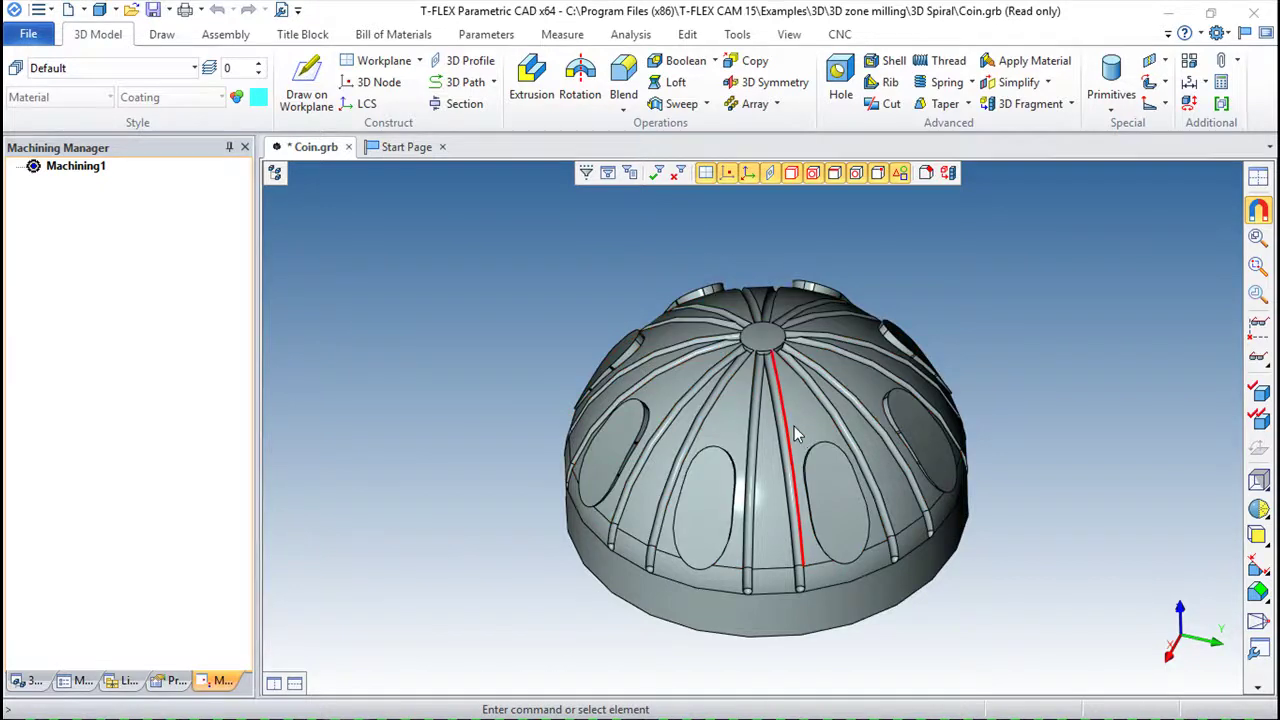
right_drag(1031, 380, 1095, 568)
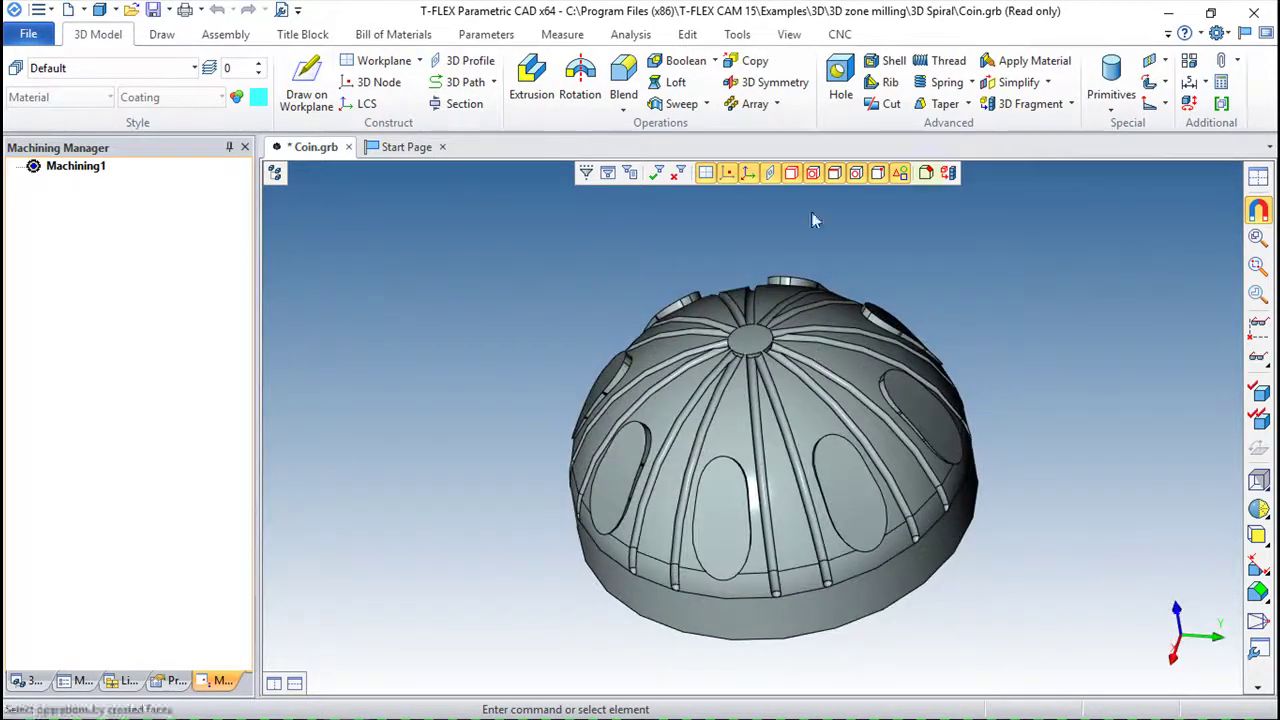
right_drag(1114, 288, 1118, 430)
scroll(1057, 445, up, 2)
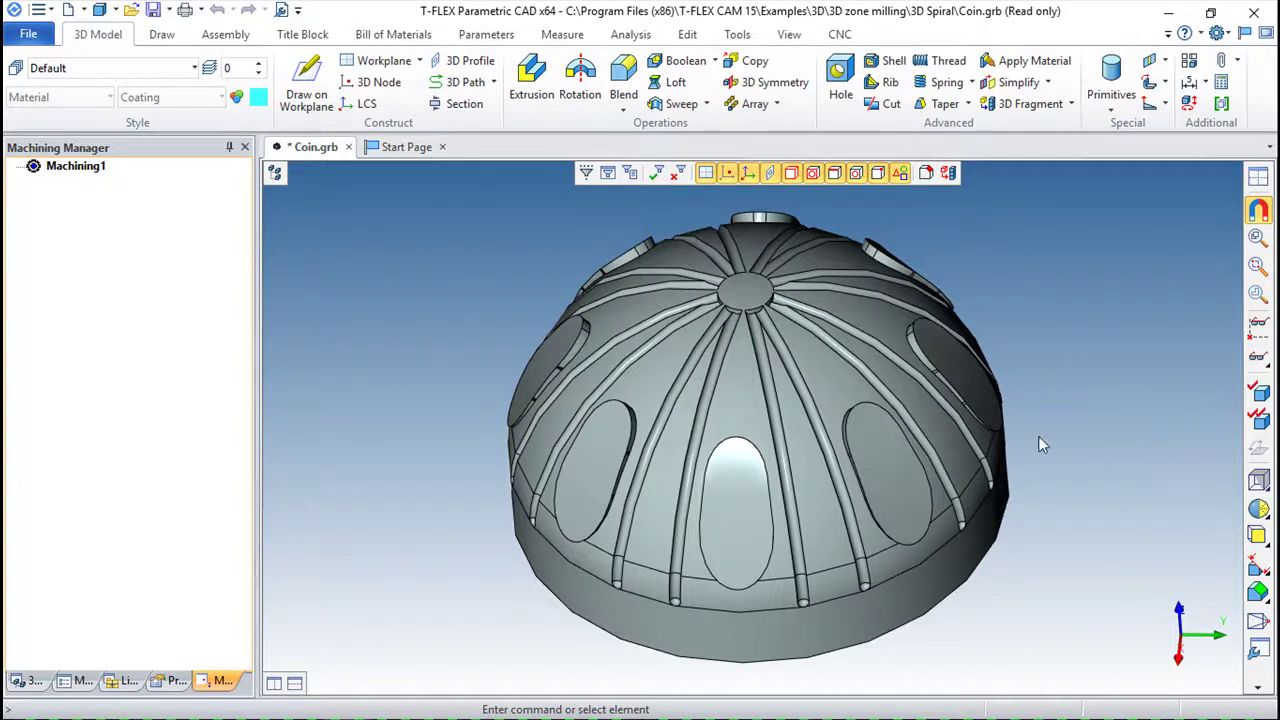
scroll(1039, 438, down, 3)
scroll(1039, 430, up, 4)
scroll(1013, 392, down, 1)
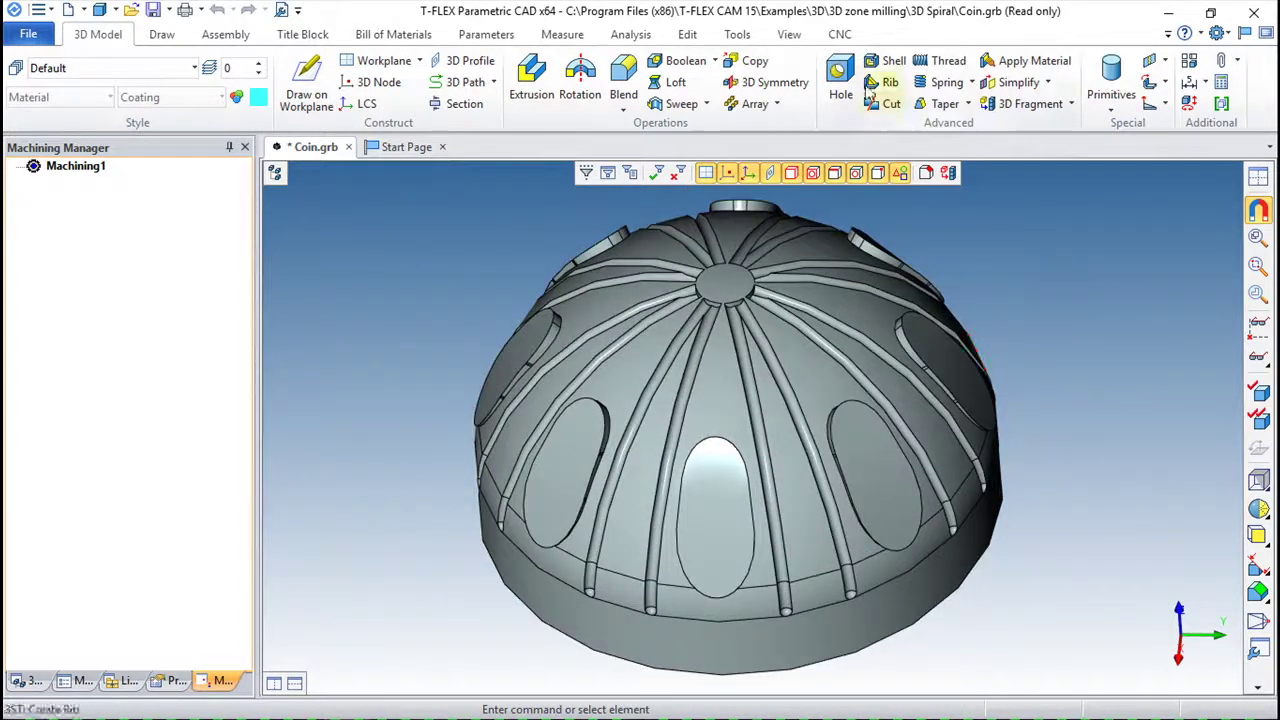
Step: Start a Spiral 3D Milling toolpath and select the domed body Body_2_8 as the body to machine
click(843, 36)
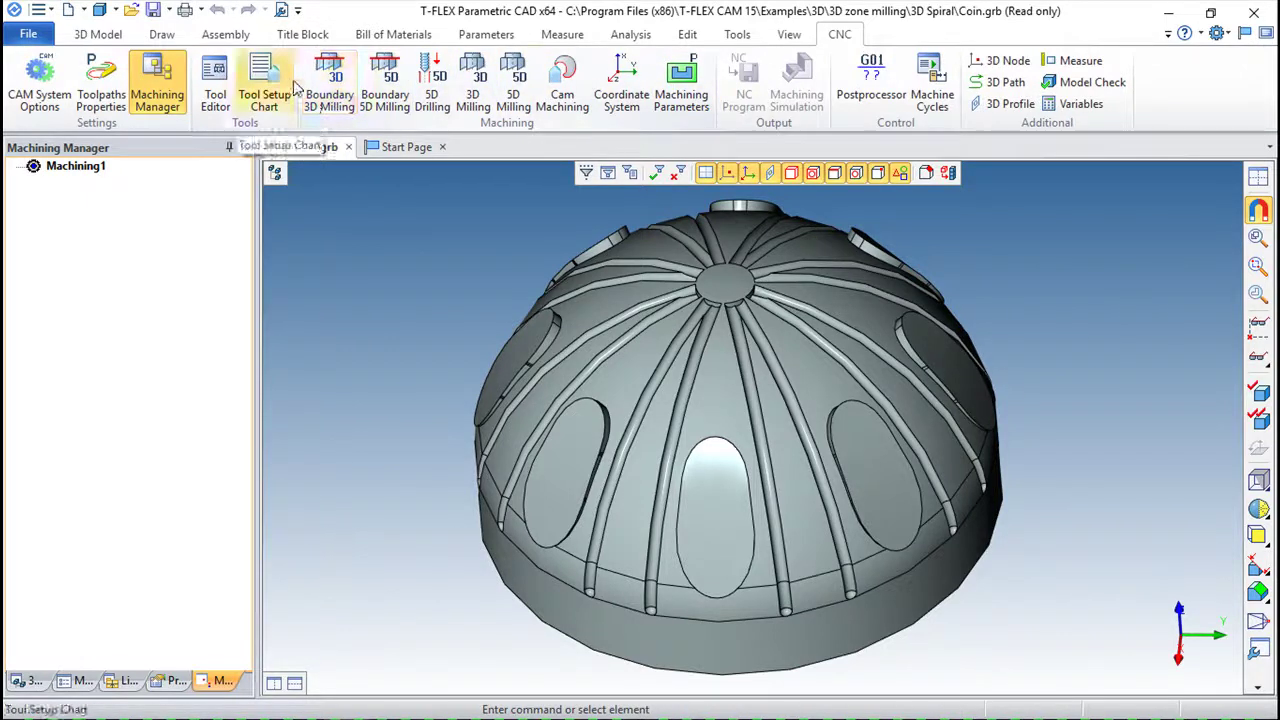
click(328, 82)
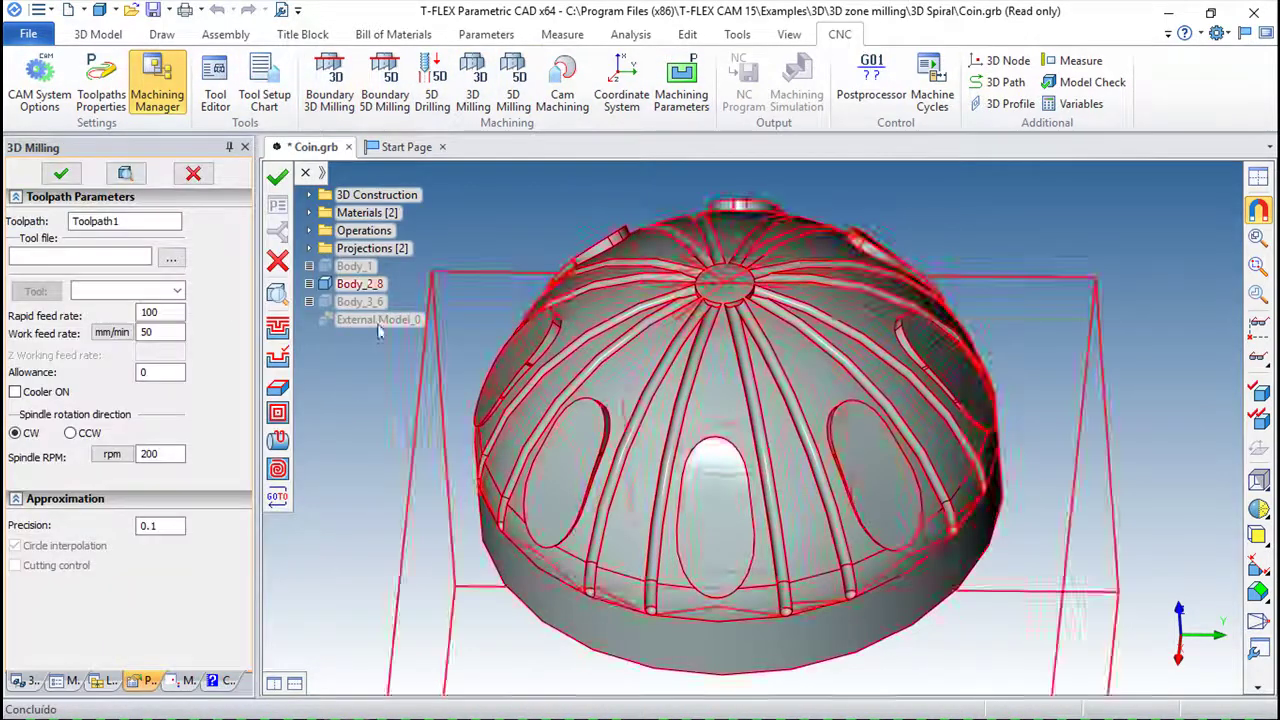
click(277, 472)
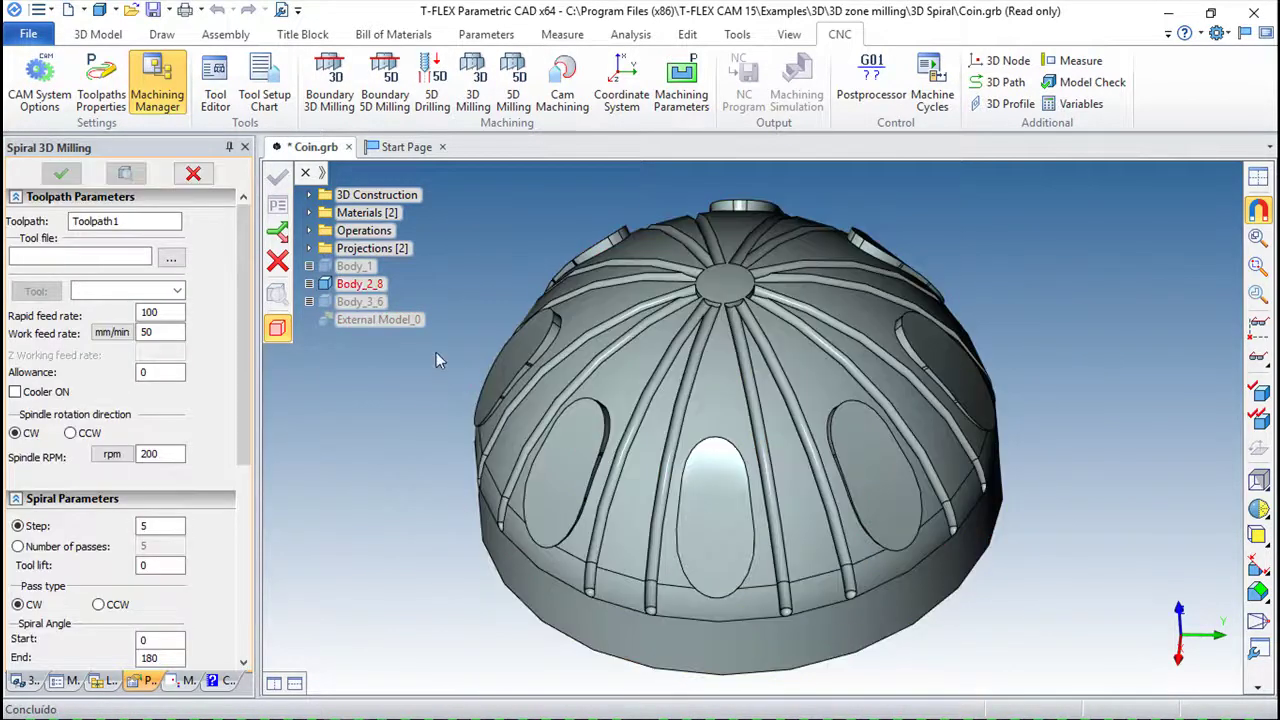
click(618, 359)
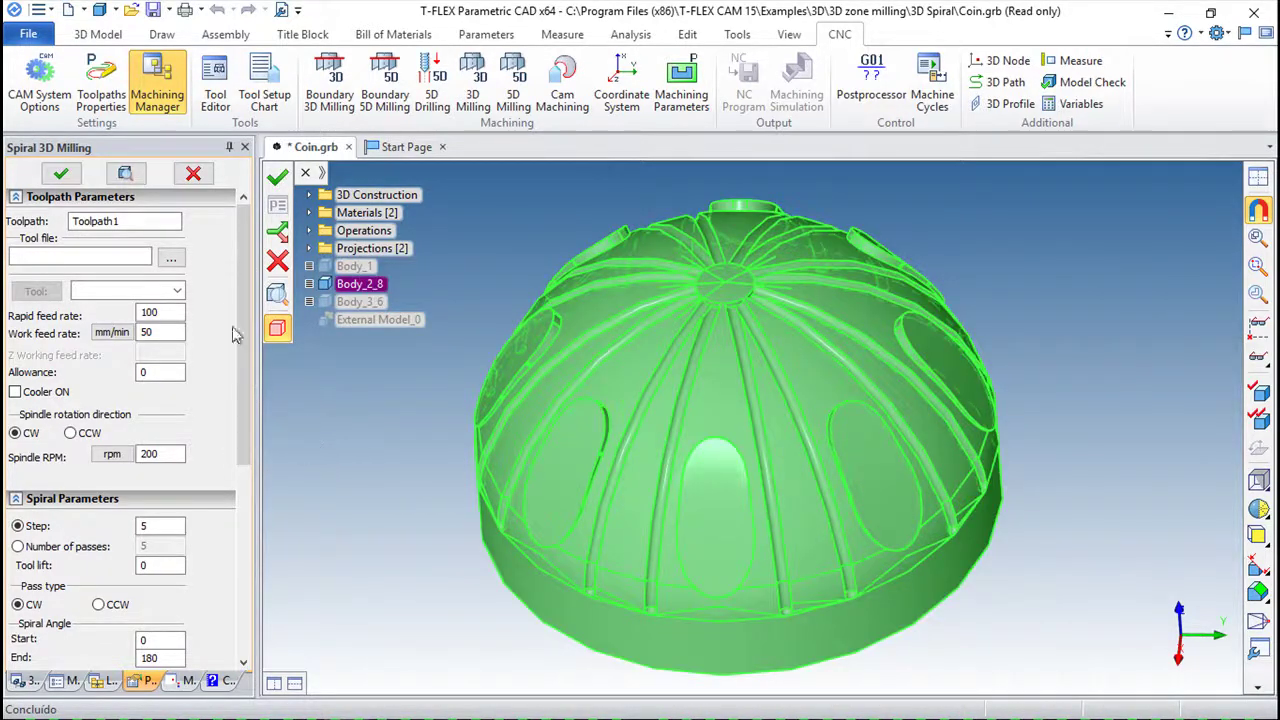
Step: Load the tool file 3d_milling.too for the toolpath, choose tool 3 and review its parameters in the Tool Editor
click(173, 261)
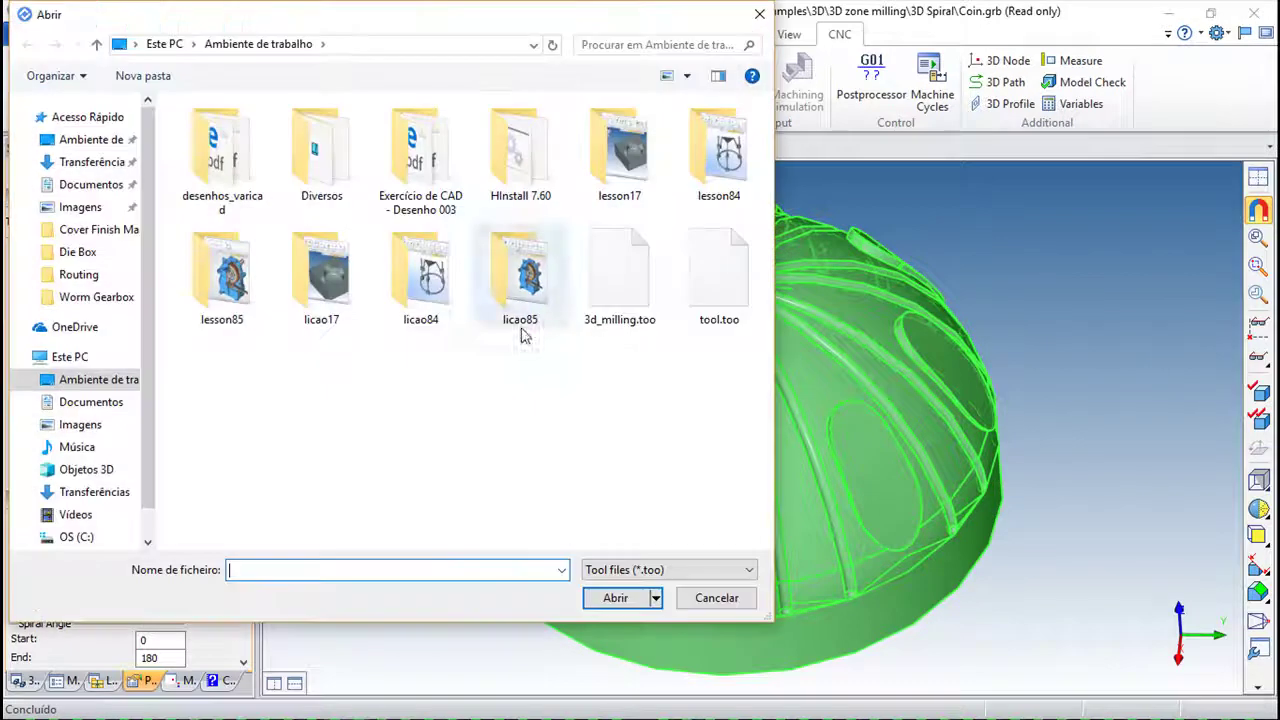
click(617, 282)
double_click(617, 282)
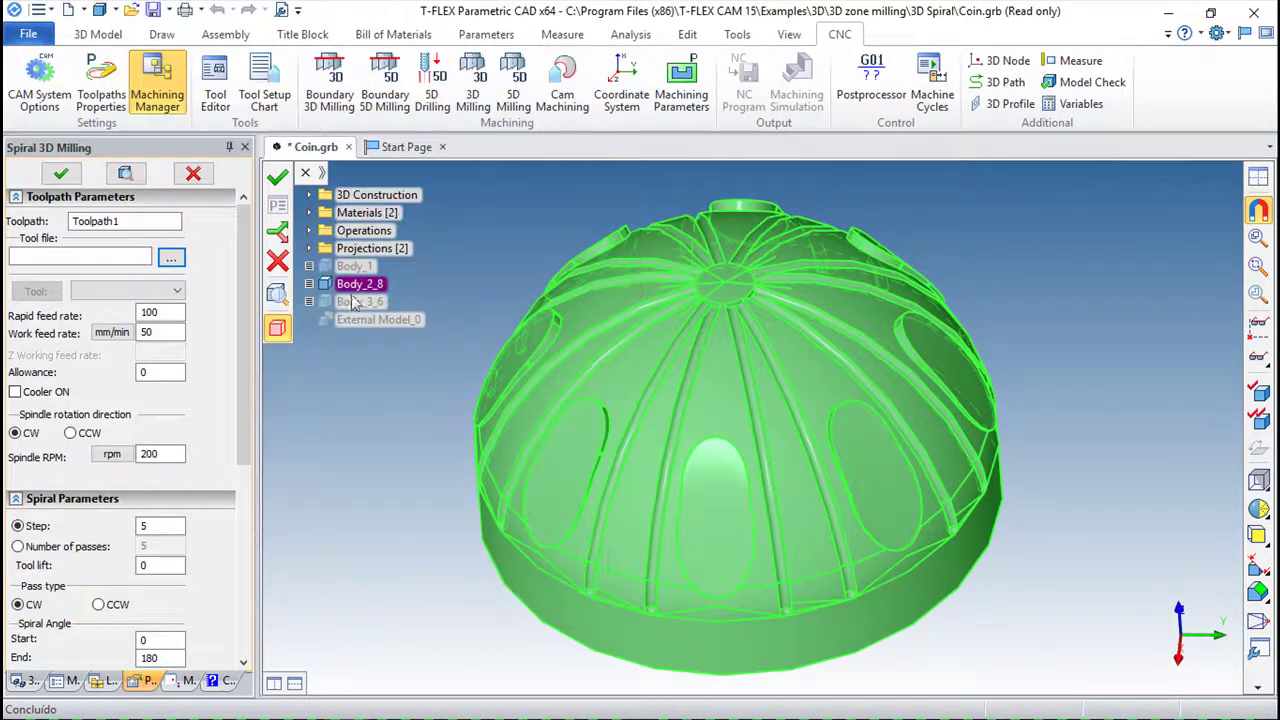
click(175, 291)
click(100, 331)
click(40, 291)
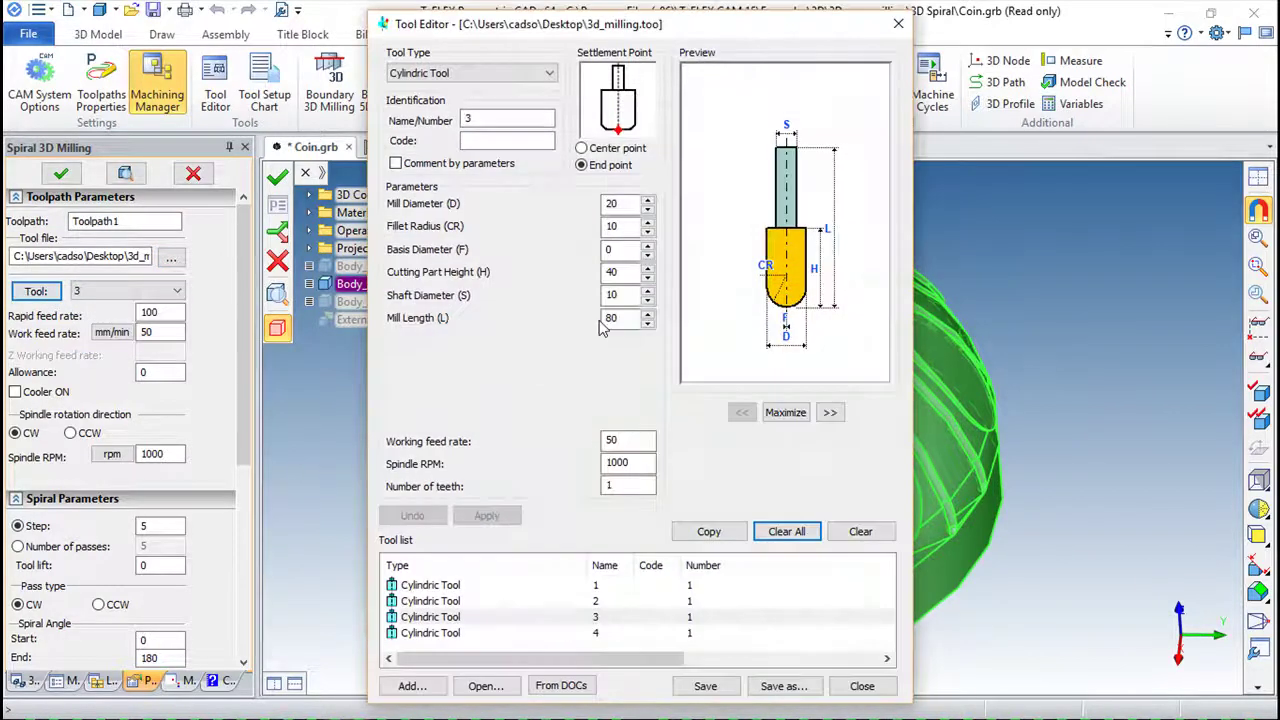
click(880, 688)
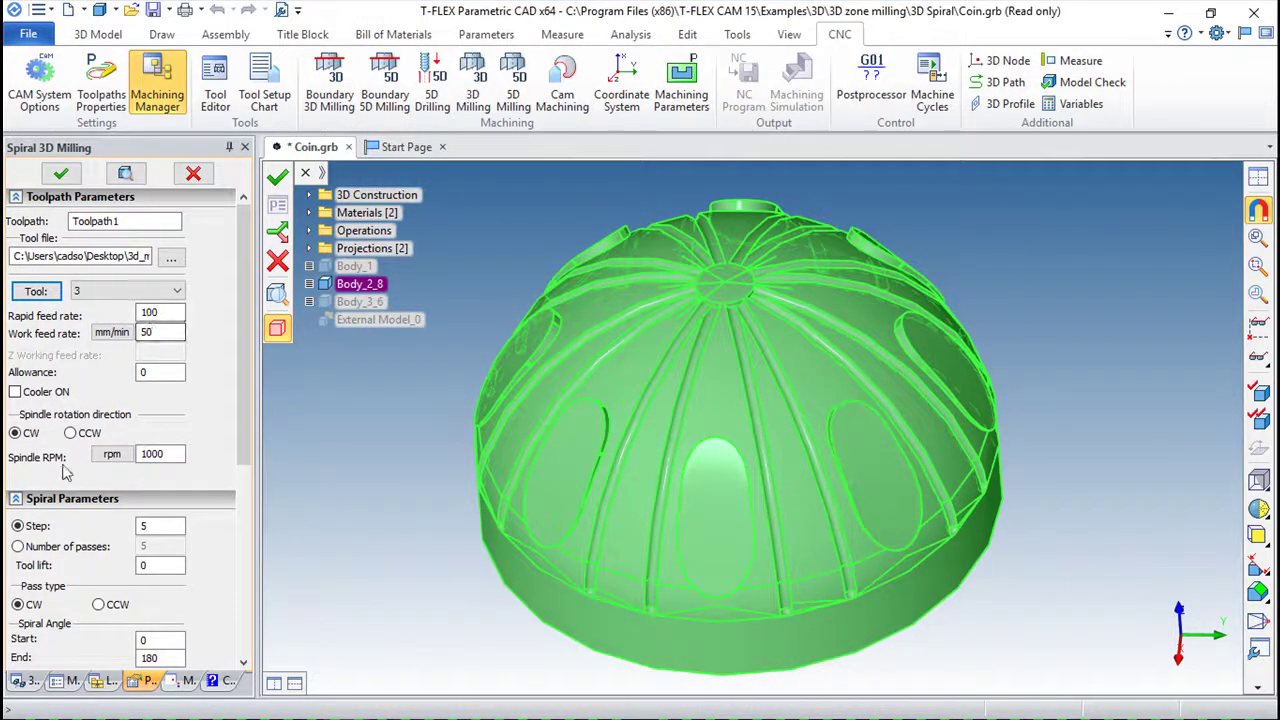
Step: Set the spiral angle from 0 to 360 and the end radius to 100, and generate the toolpath
drag(240, 402, 279, 550)
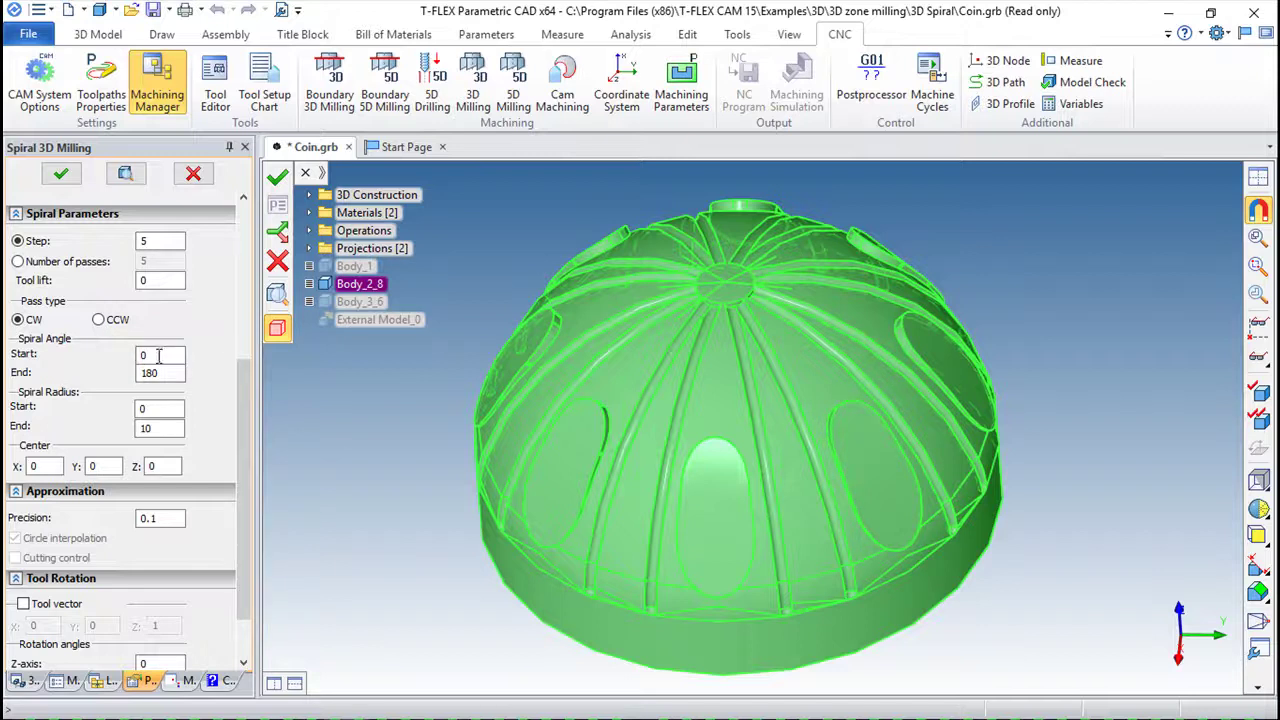
drag(154, 356, 138, 359)
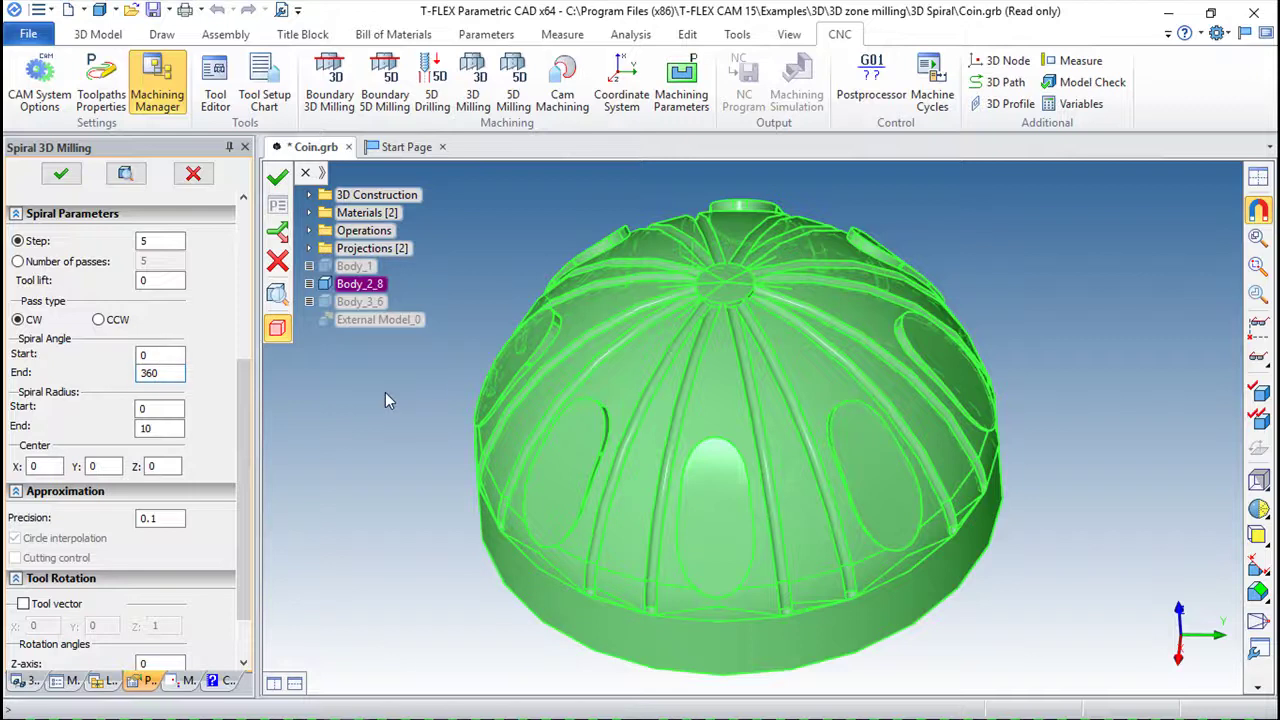
click(162, 428)
click(278, 176)
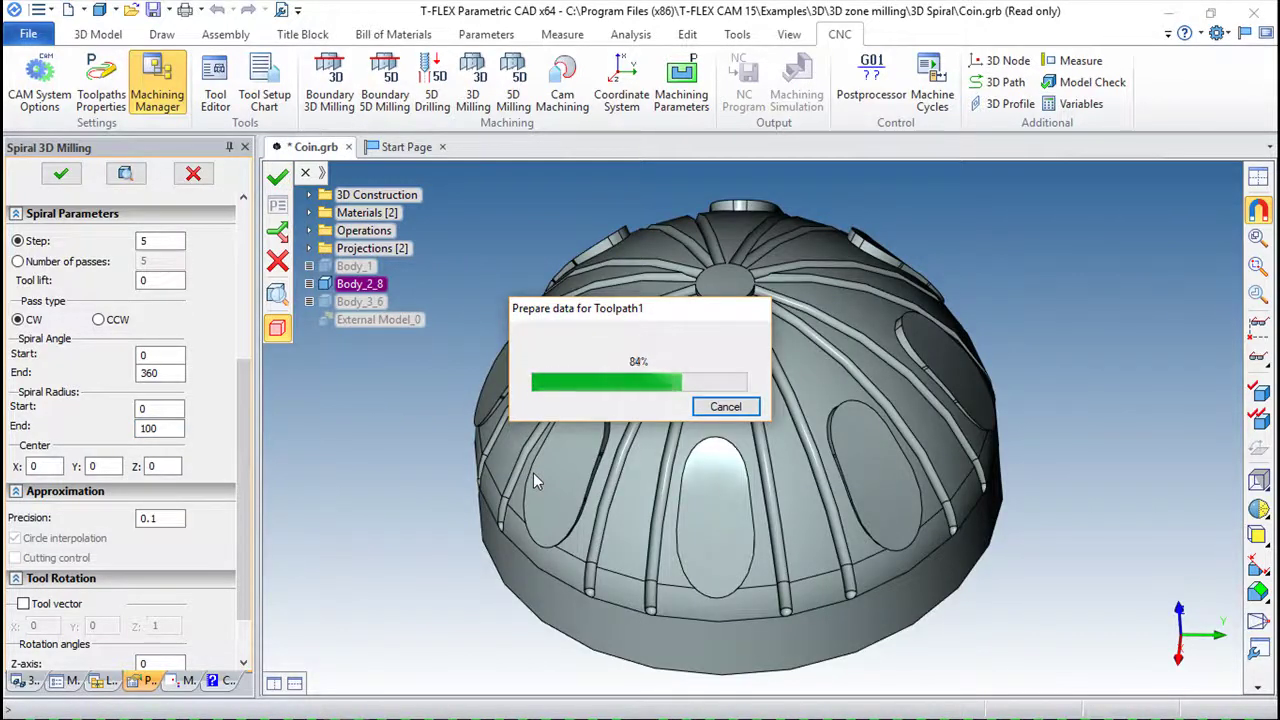
right_drag(724, 500, 932, 474)
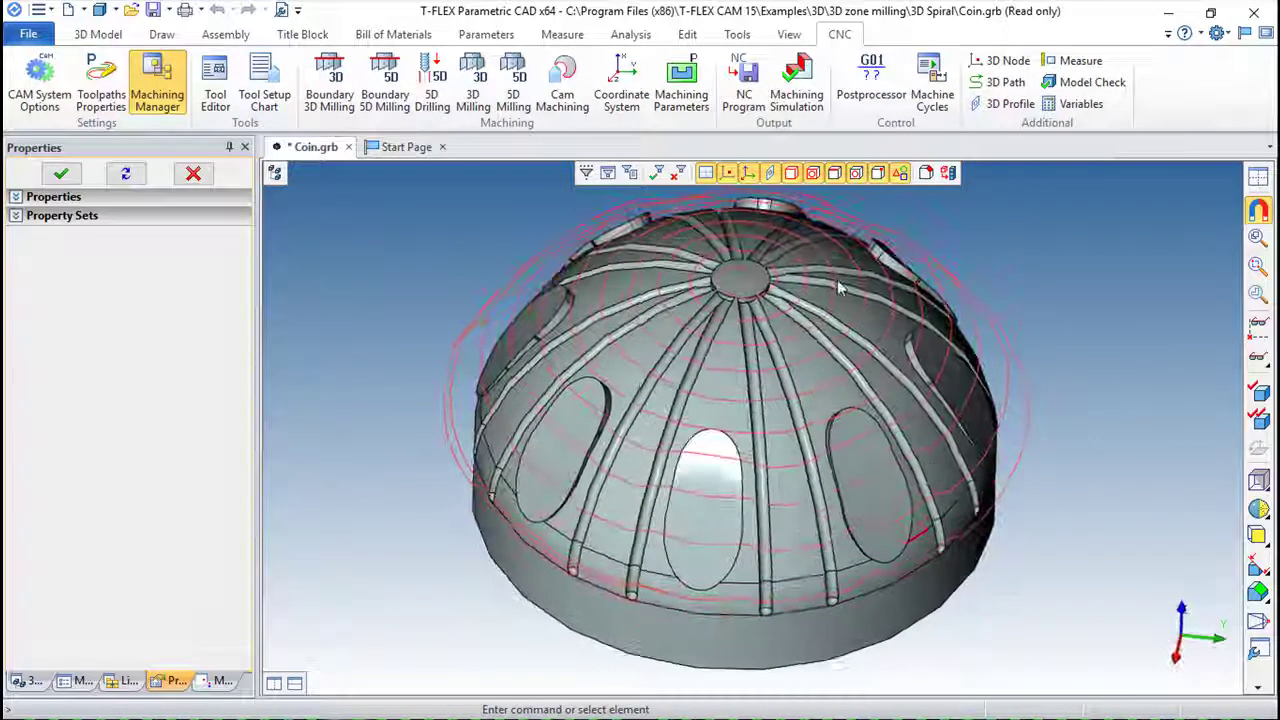
Step: Play the machining simulation of the spiral toolpath over the dome and exit the simulator
click(796, 80)
right_drag(895, 380, 840, 318)
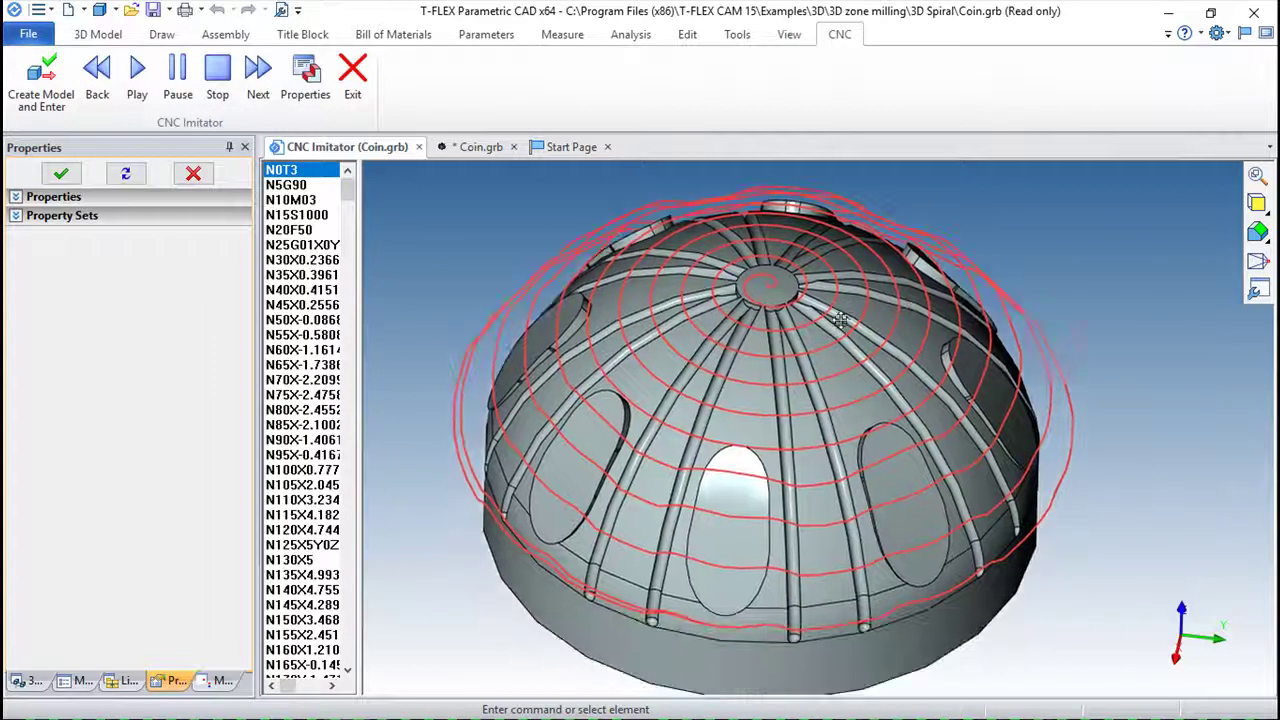
click(138, 68)
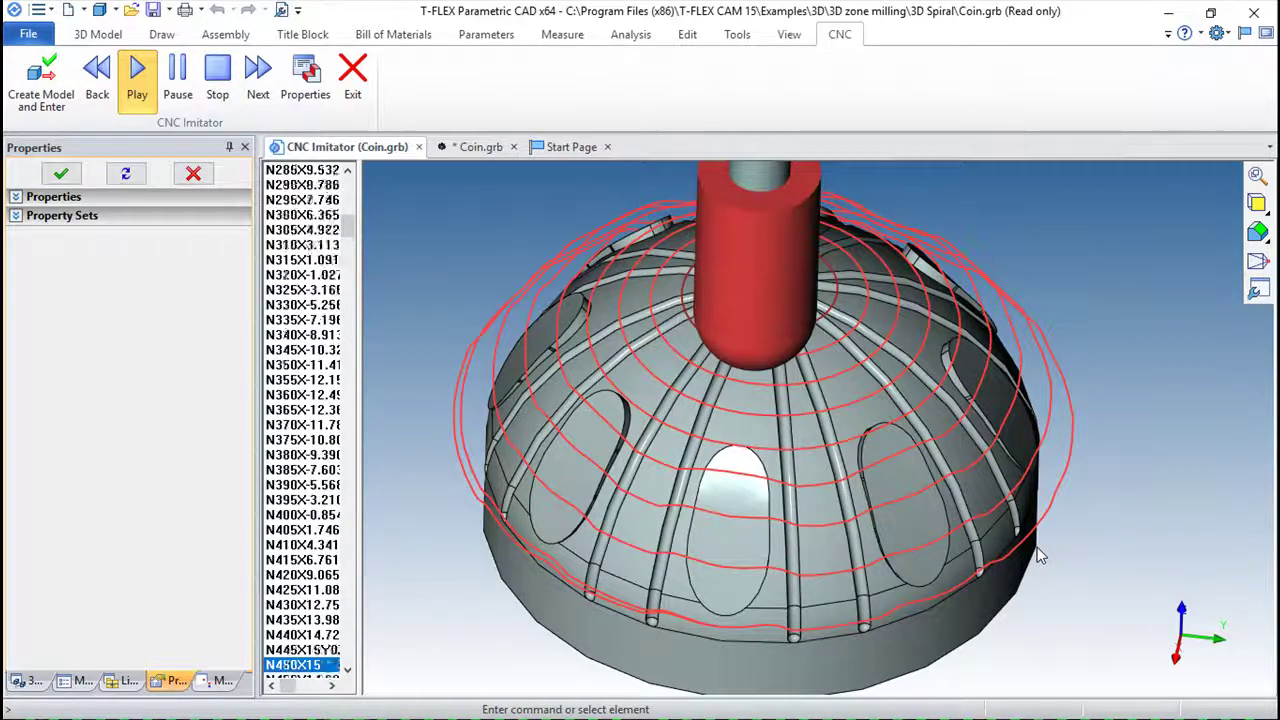
click(352, 72)
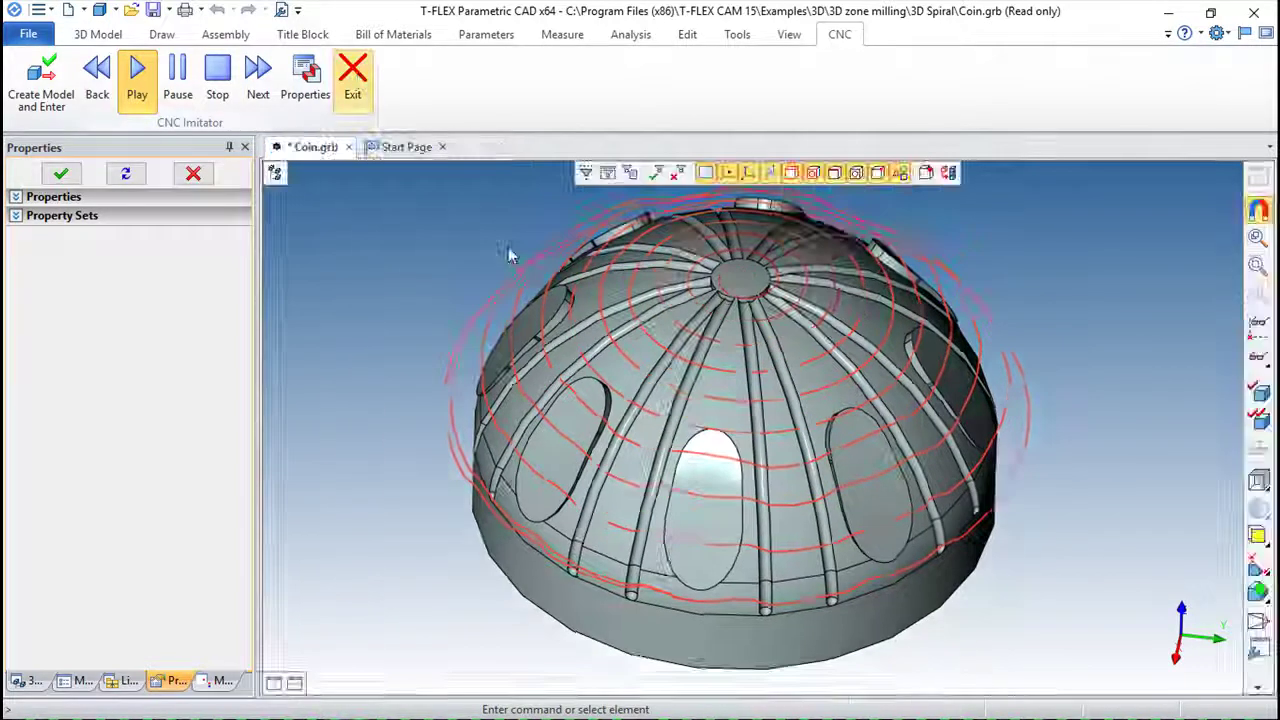
Step: Edit the spiral toolpath to end at an angle of 180 and regenerate it
click(222, 680)
double_click(89, 183)
drag(245, 408, 244, 556)
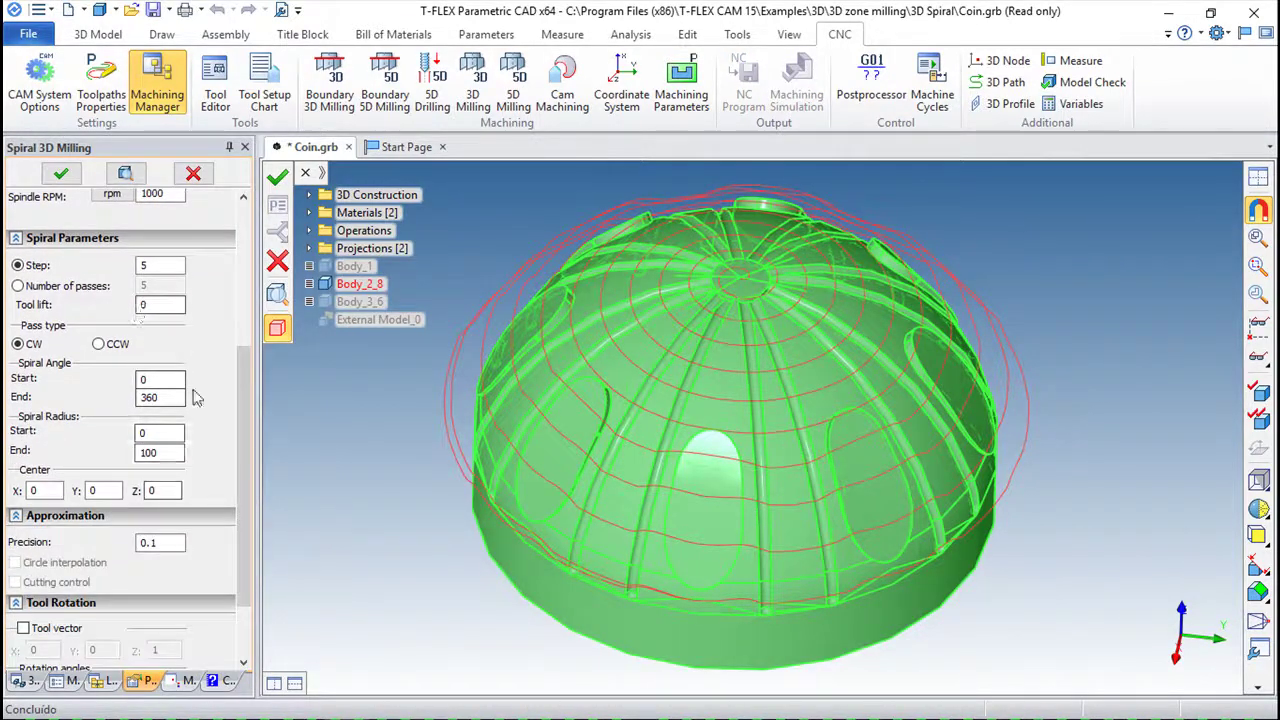
drag(164, 398, 123, 397)
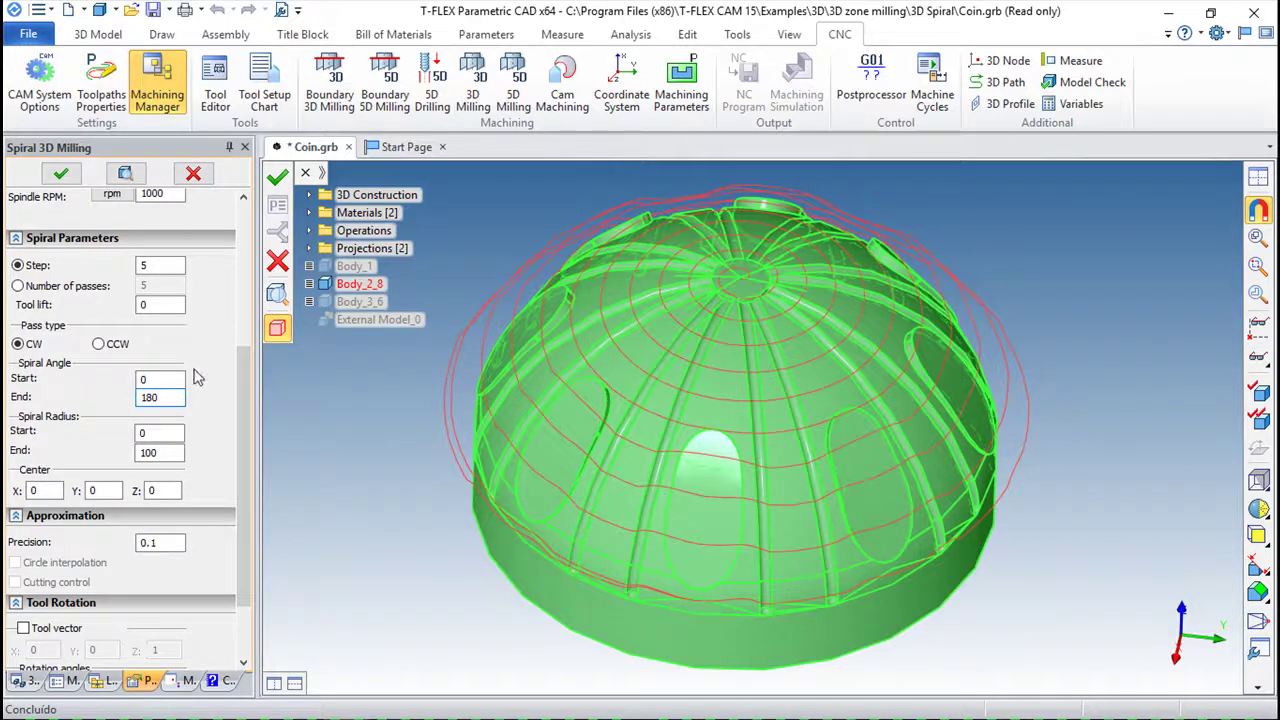
click(278, 176)
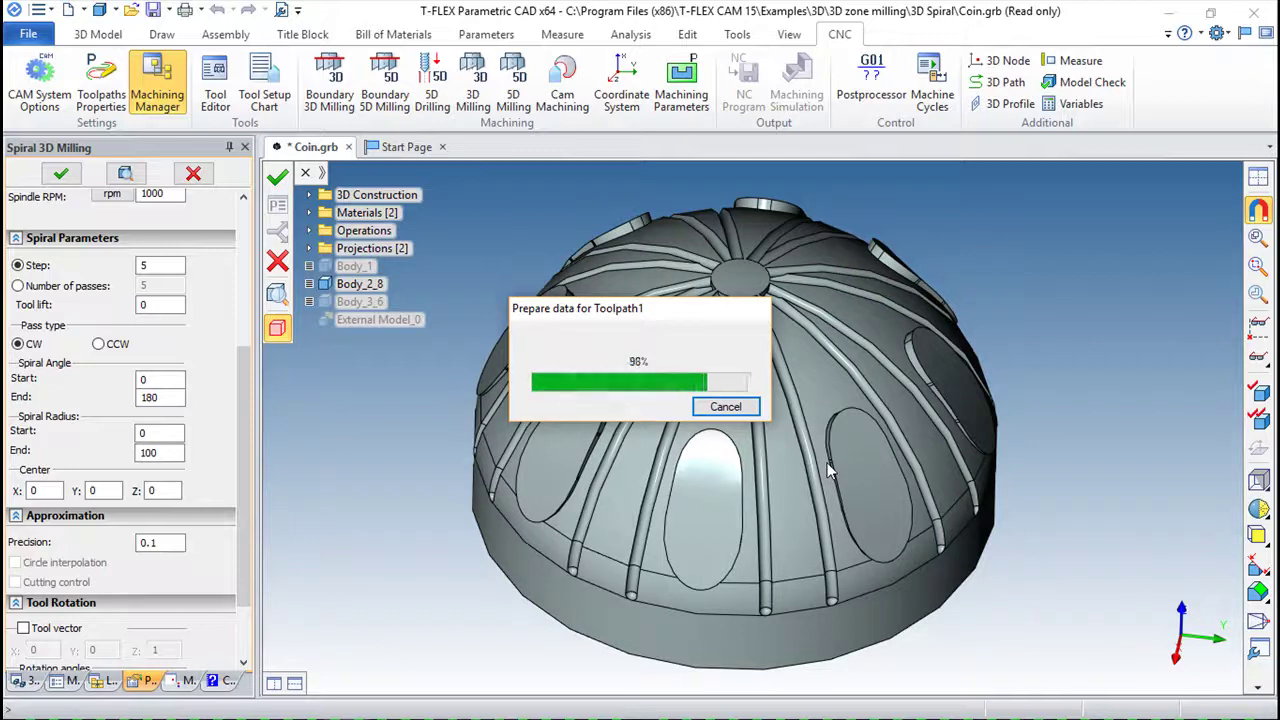
drag(969, 503, 600, 495)
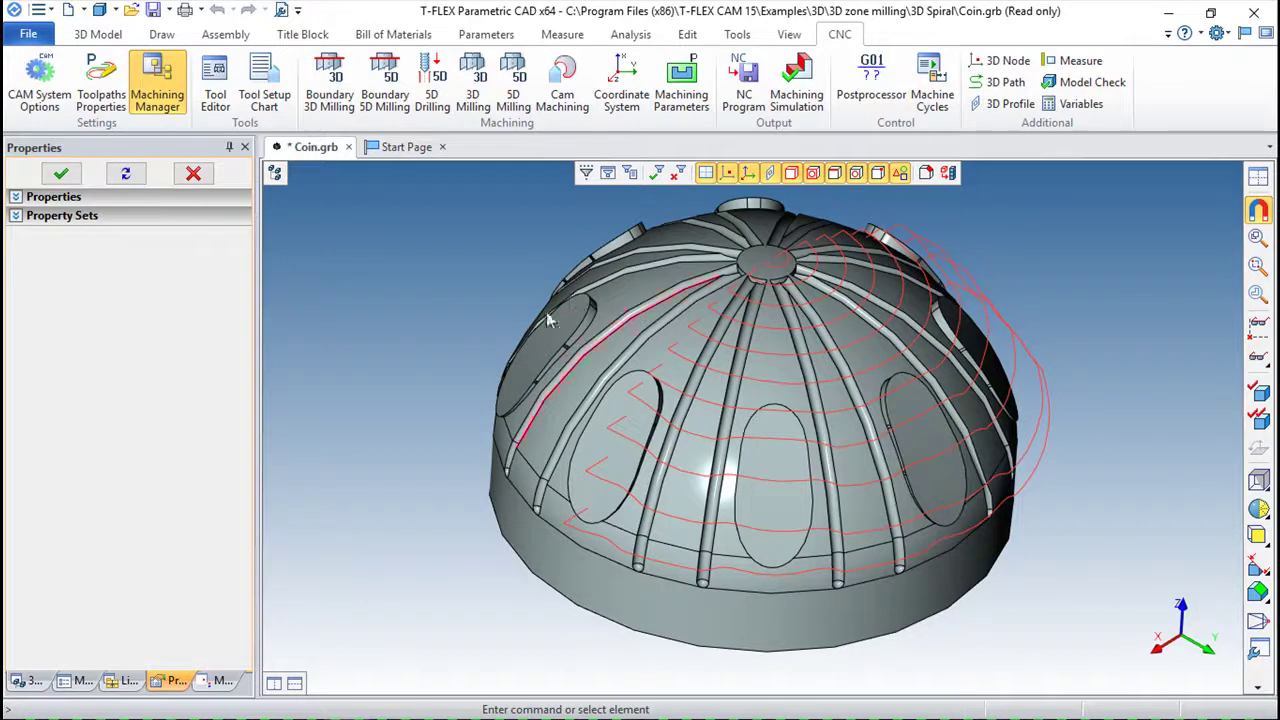
Step: Set the spiral toolpath's tool lift to 50, regenerate it and inspect the passes around the dome
click(222, 680)
double_click(87, 186)
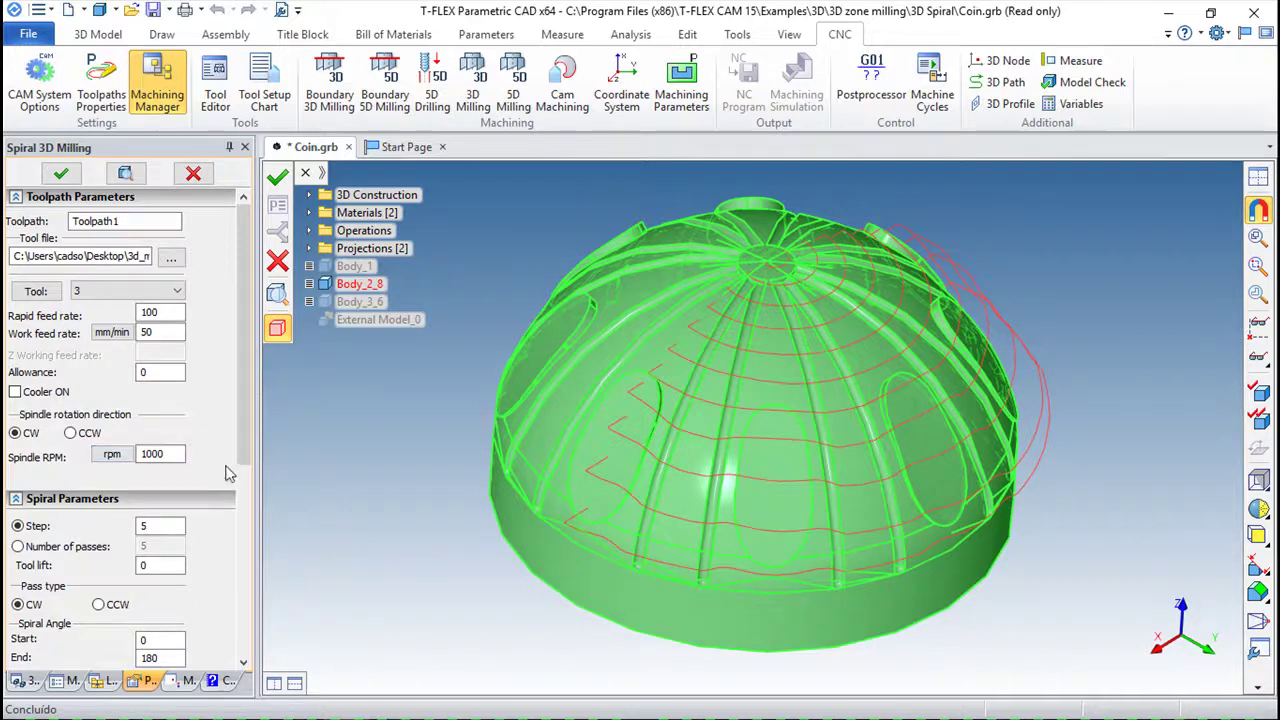
double_click(157, 567)
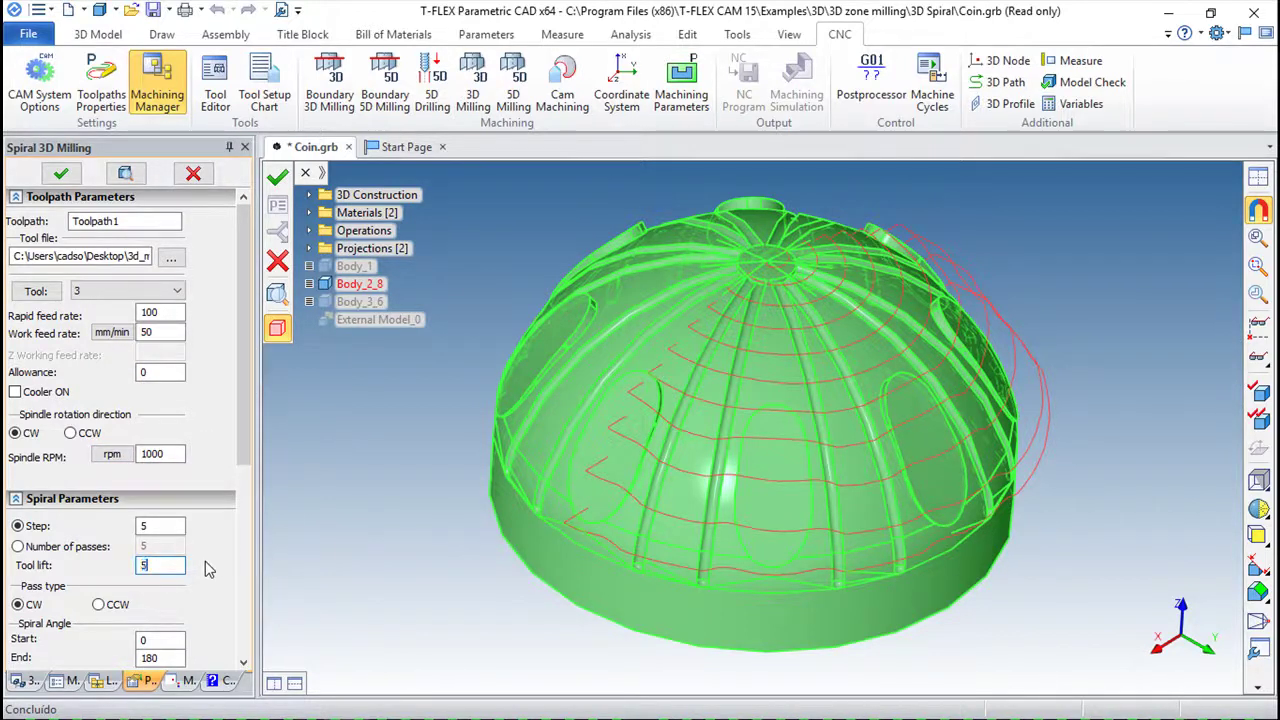
text(50)
click(277, 176)
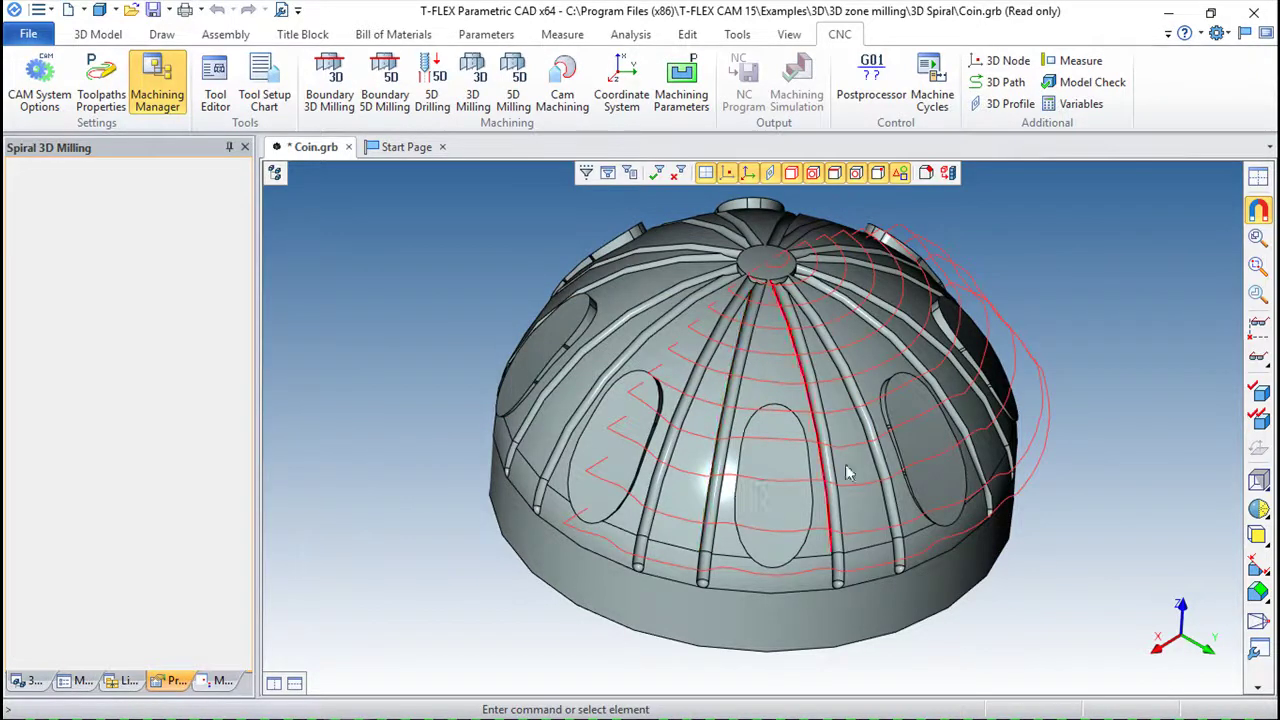
drag(958, 582, 454, 514)
drag(943, 497, 836, 450)
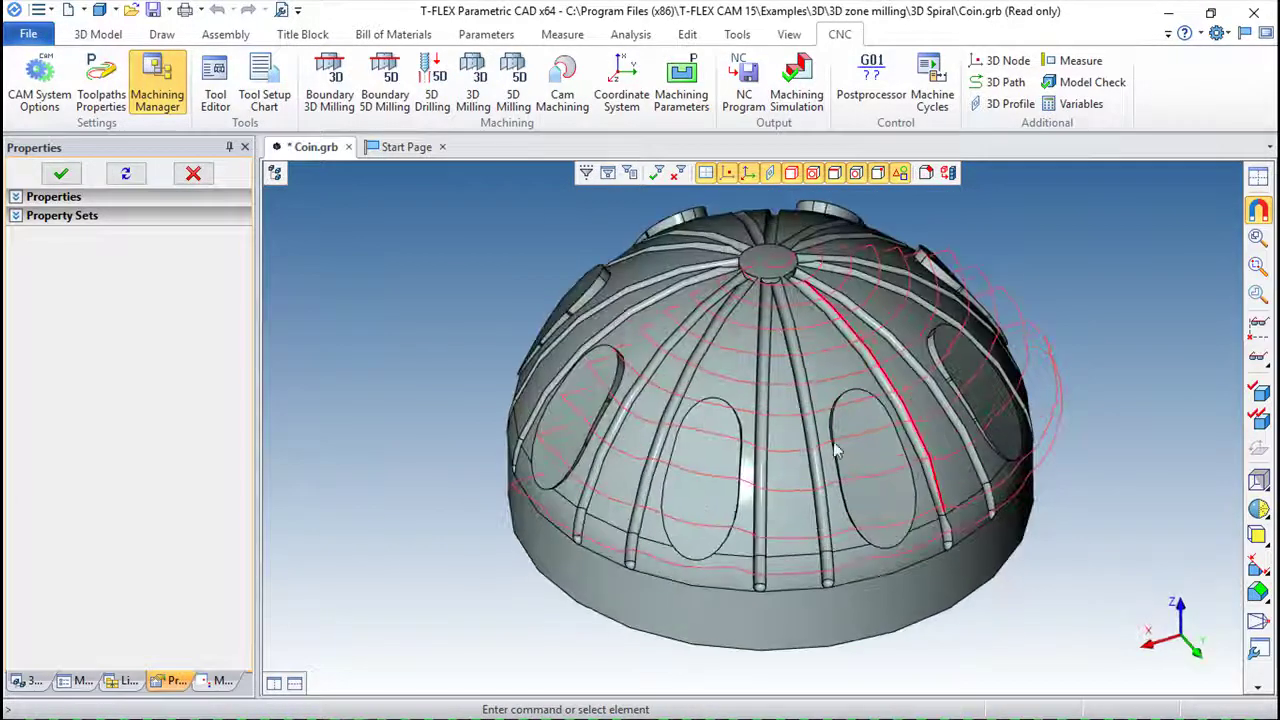
Step: Set the toolpath's spiral end angle to 360 and start radius to 20, and regenerate it
click(220, 681)
double_click(88, 184)
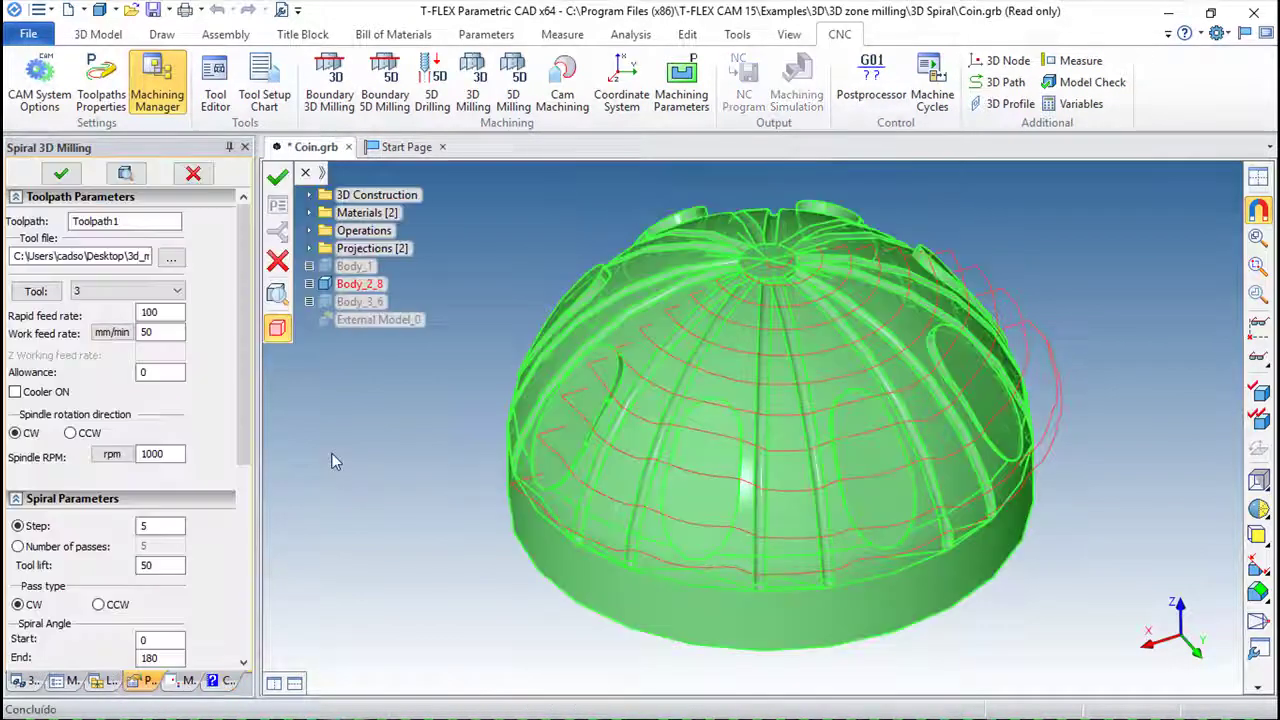
scroll(247, 423, down, 3)
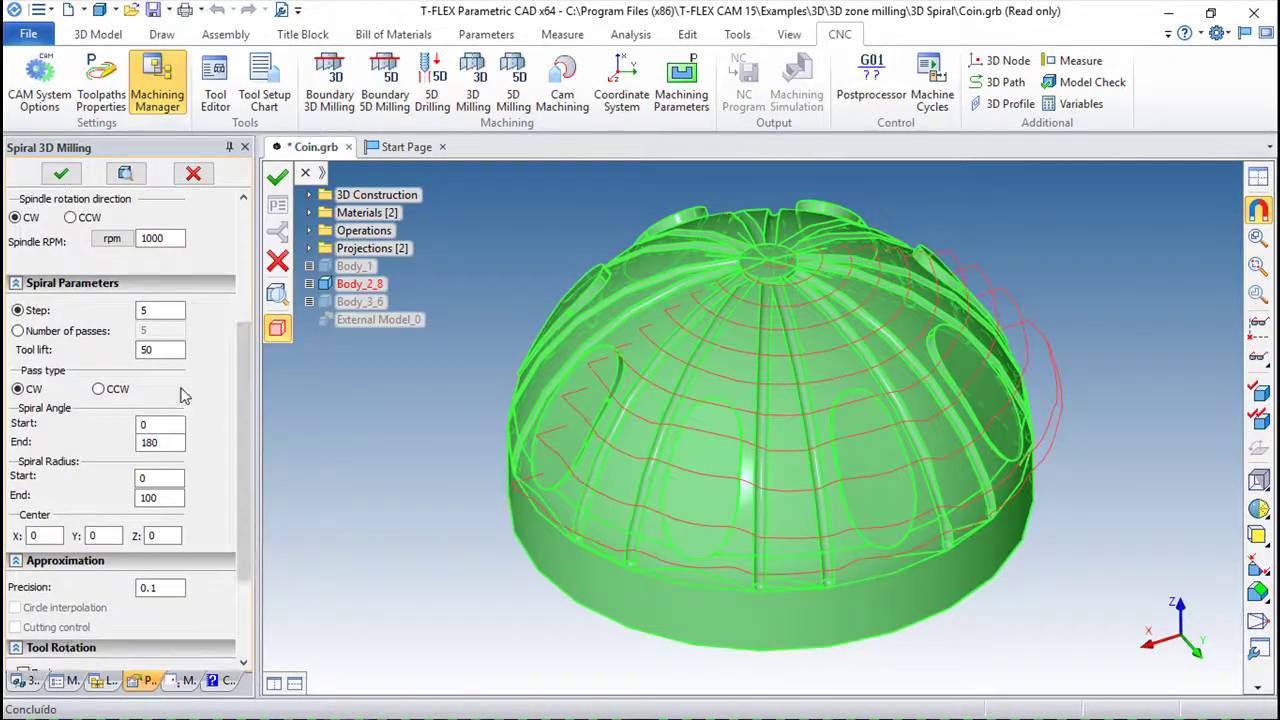
mouse_move(243, 513)
mouse_down()
mouse_move(241, 563)
mouse_move(239, 533)
mouse_up()
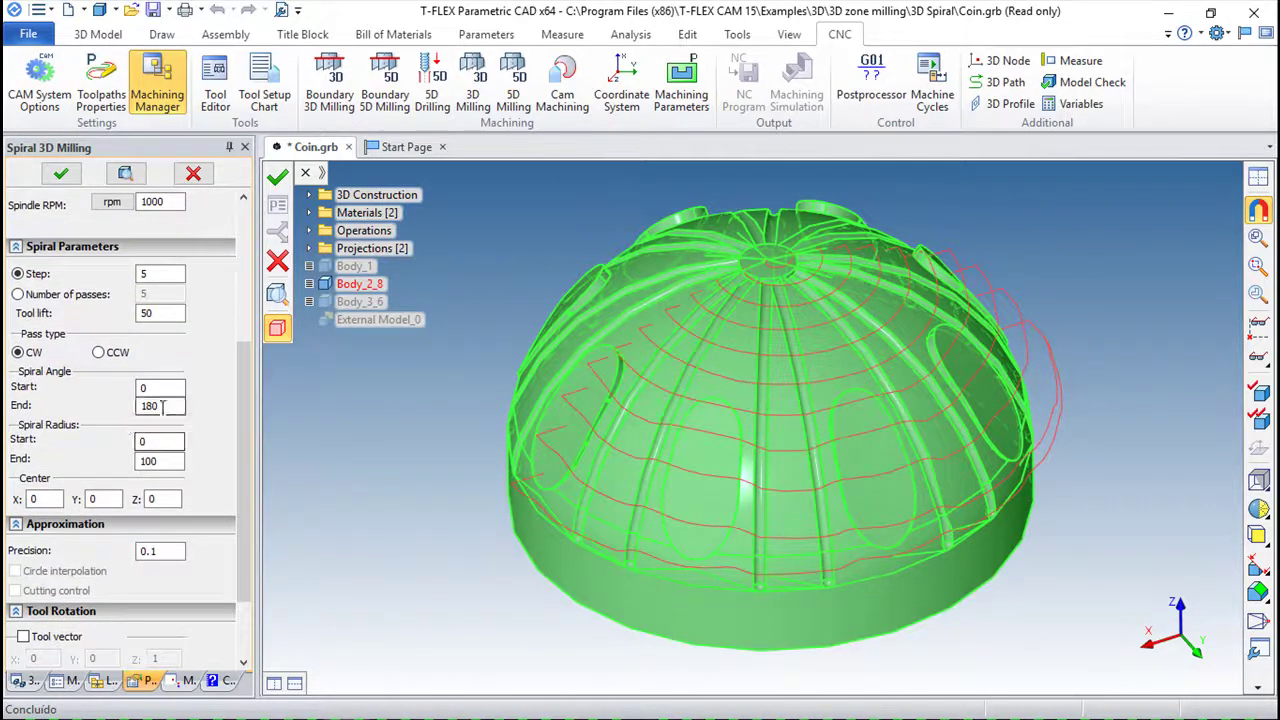
double_click(160, 406)
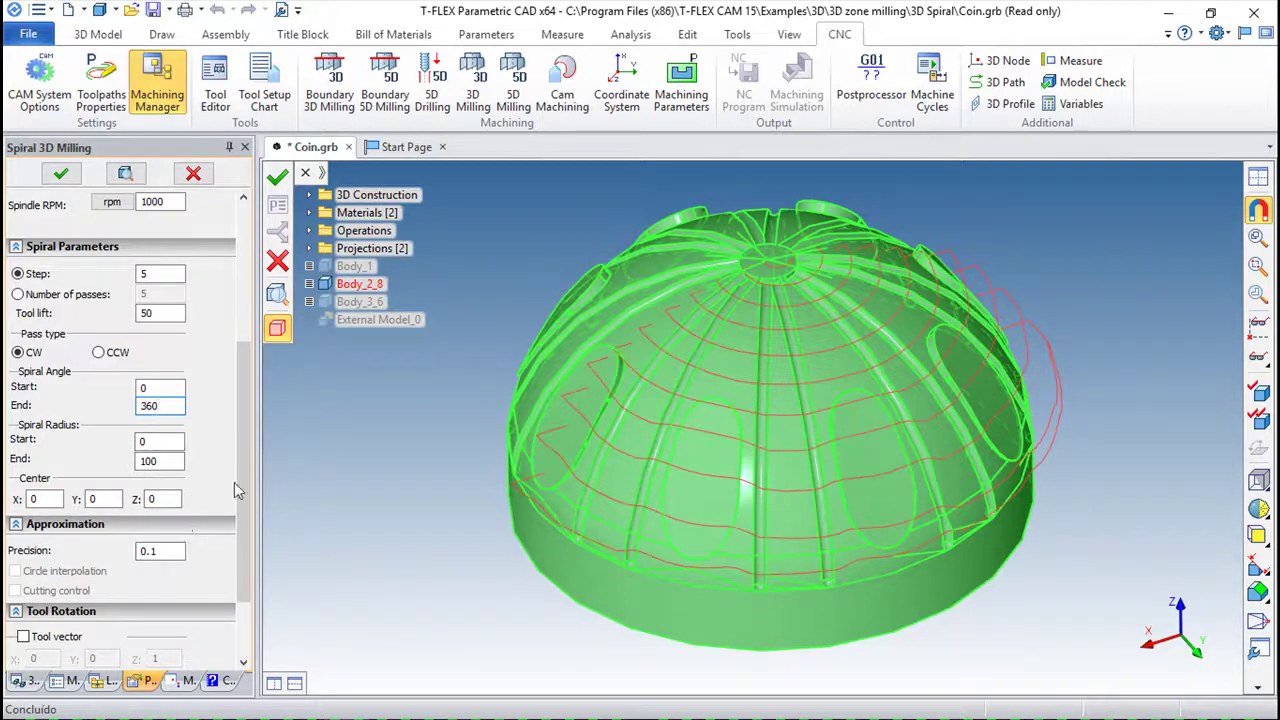
drag(238, 495, 238, 532)
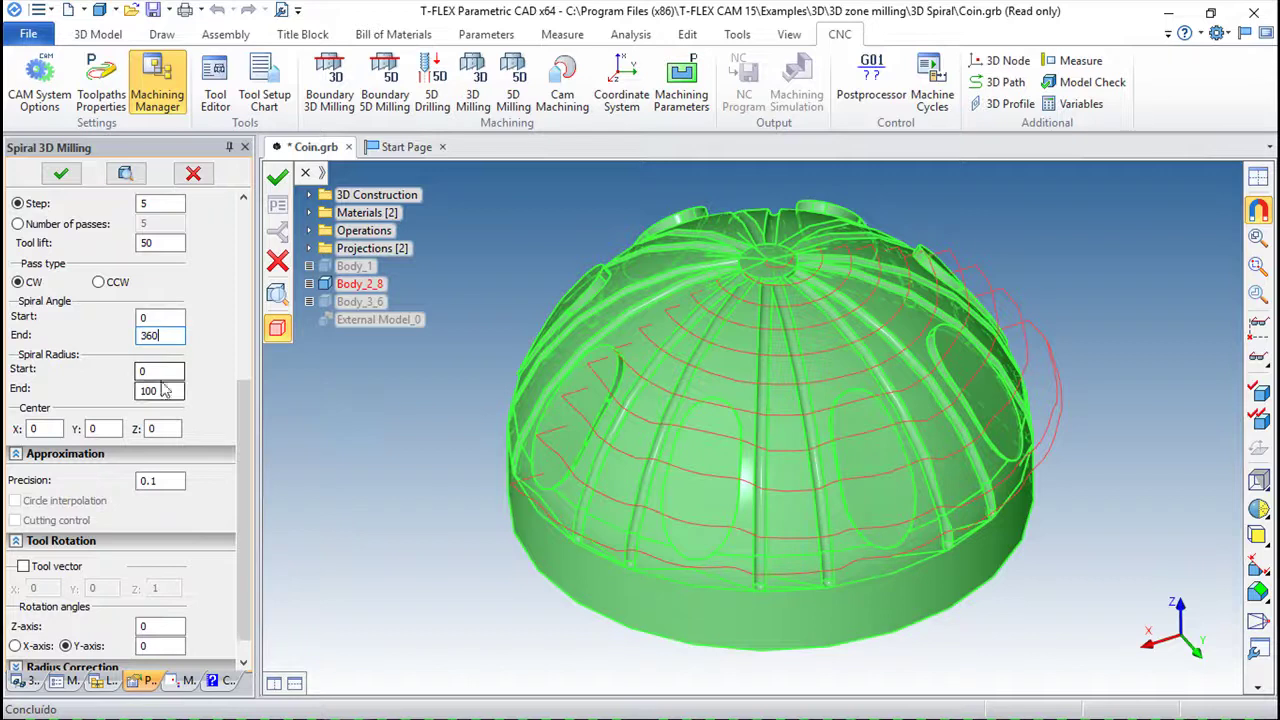
double_click(160, 371)
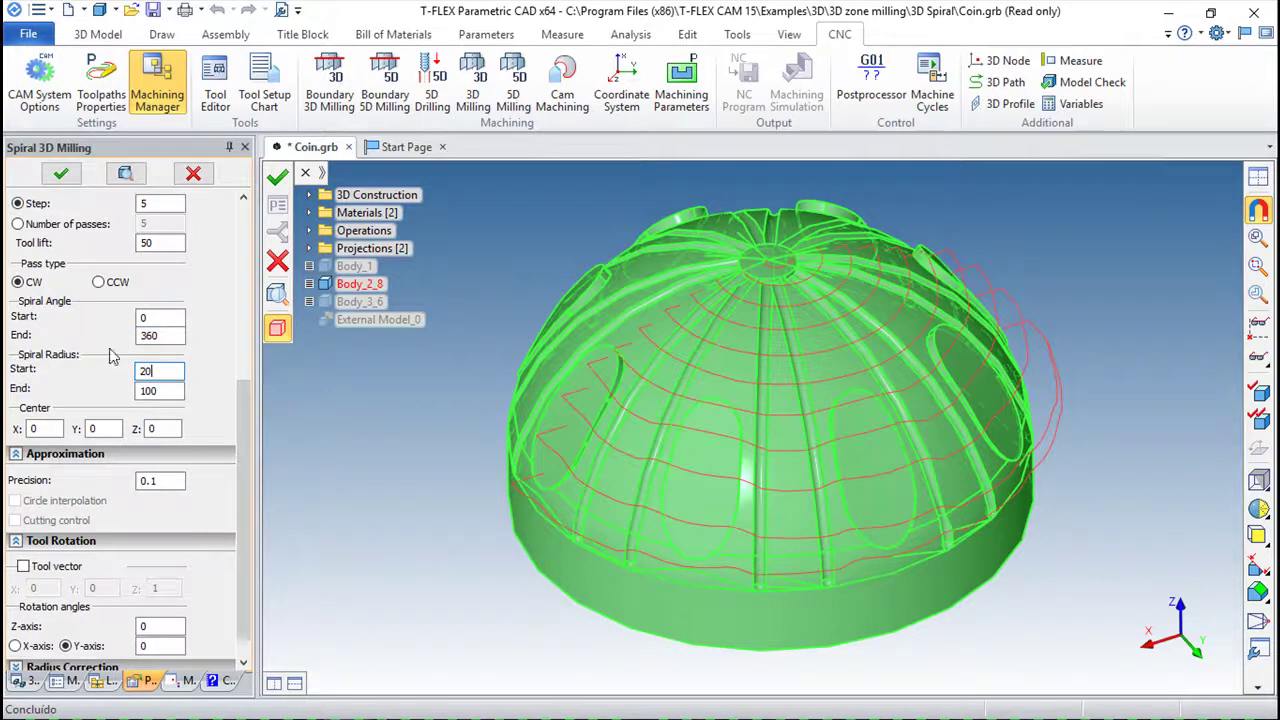
text(20)
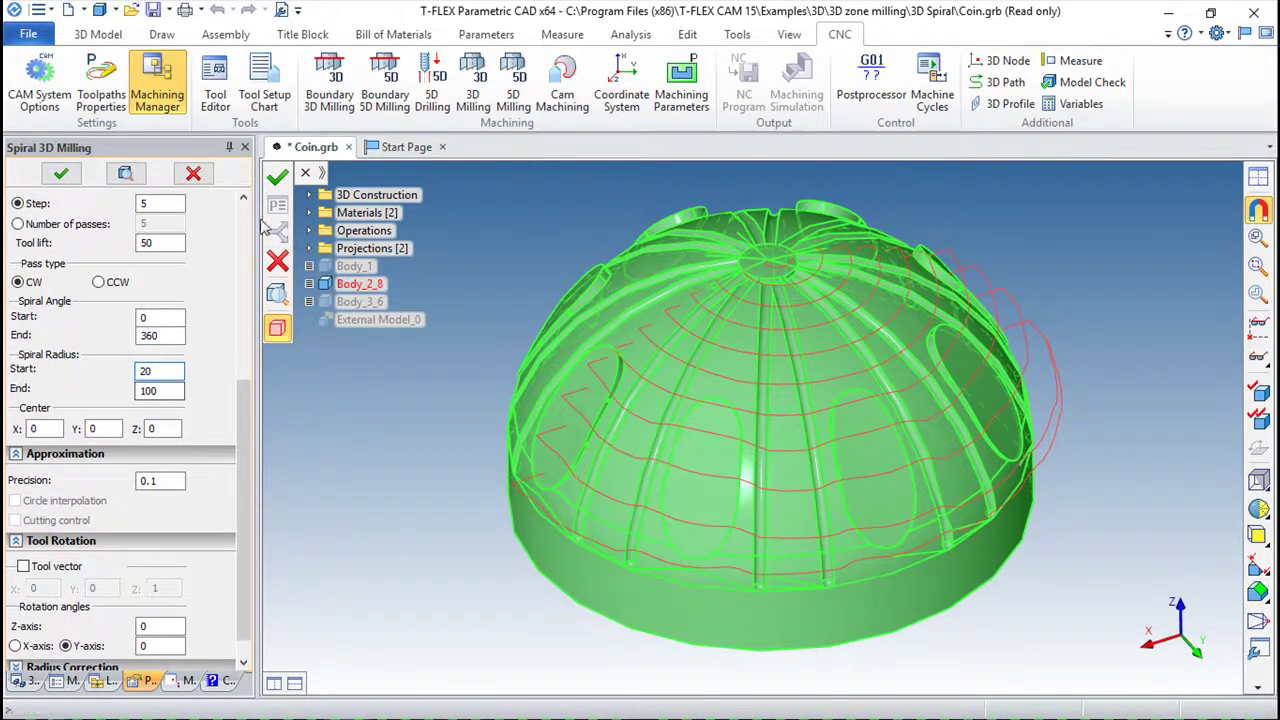
click(278, 176)
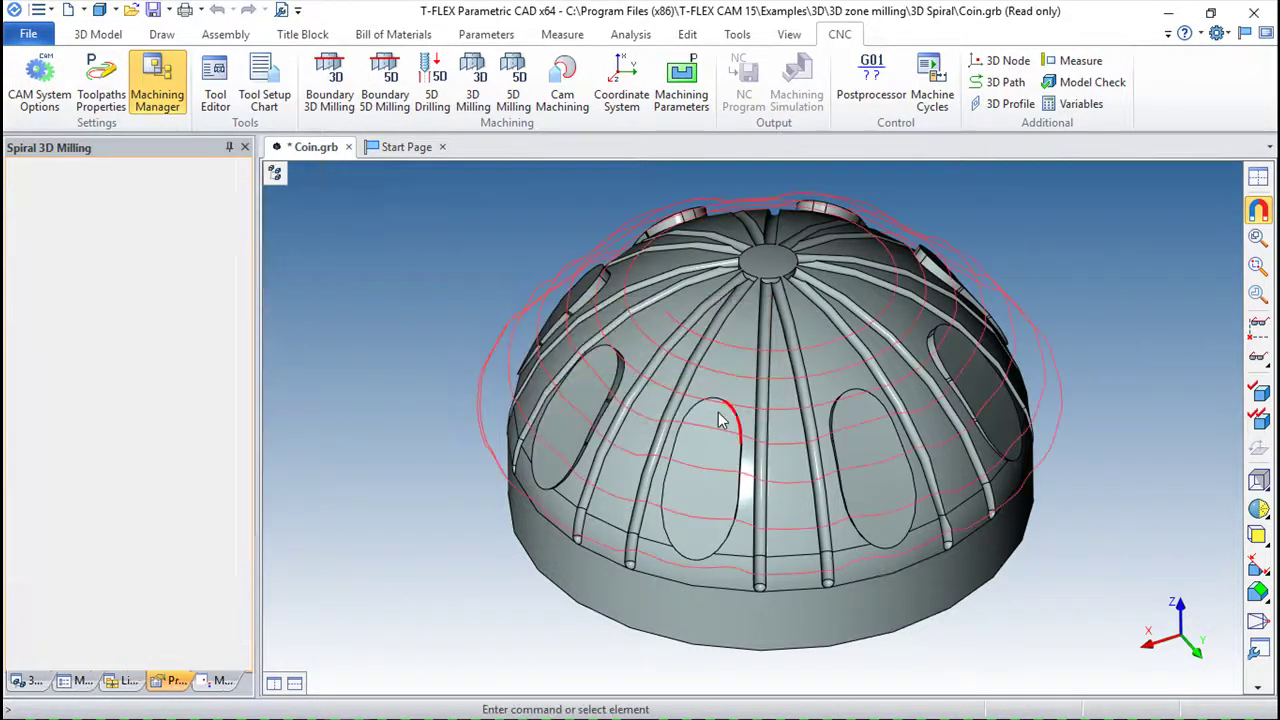
drag(777, 471, 715, 548)
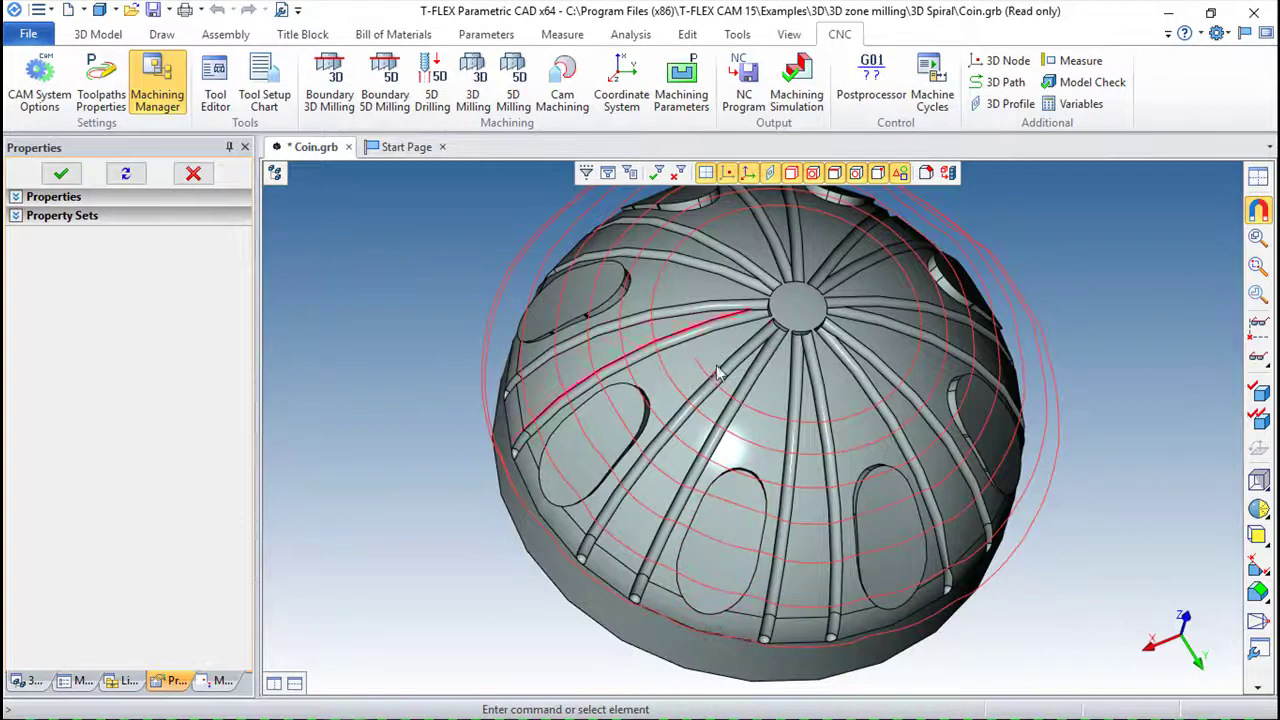
Step: Reopen the spiral toolpath for editing and set its spiral start radius to 0
click(222, 681)
double_click(88, 183)
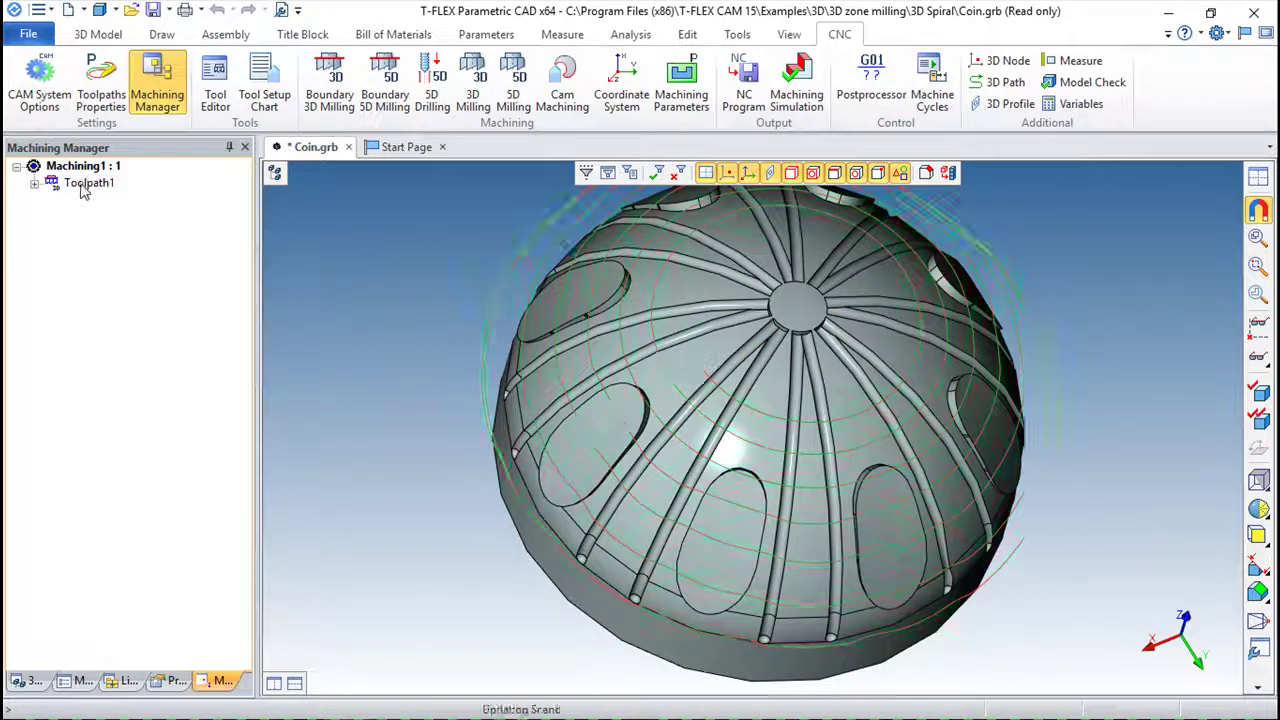
drag(244, 425, 244, 583)
double_click(158, 396)
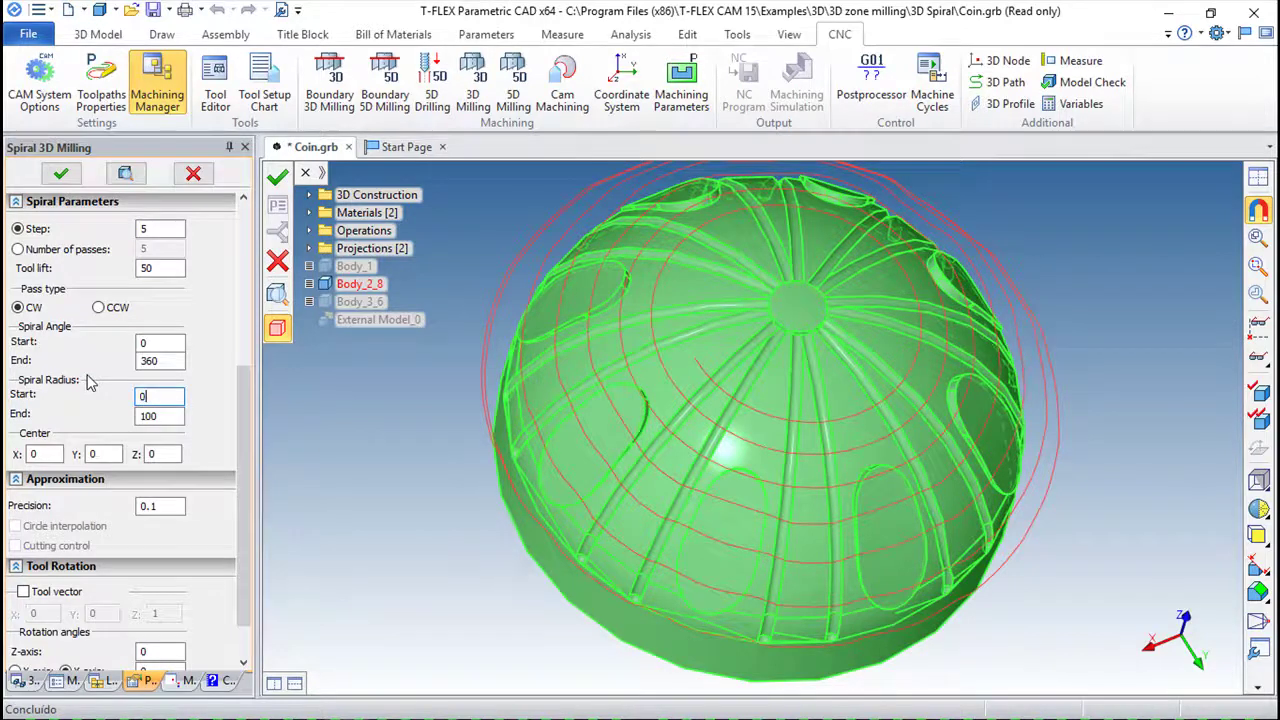
text(0)
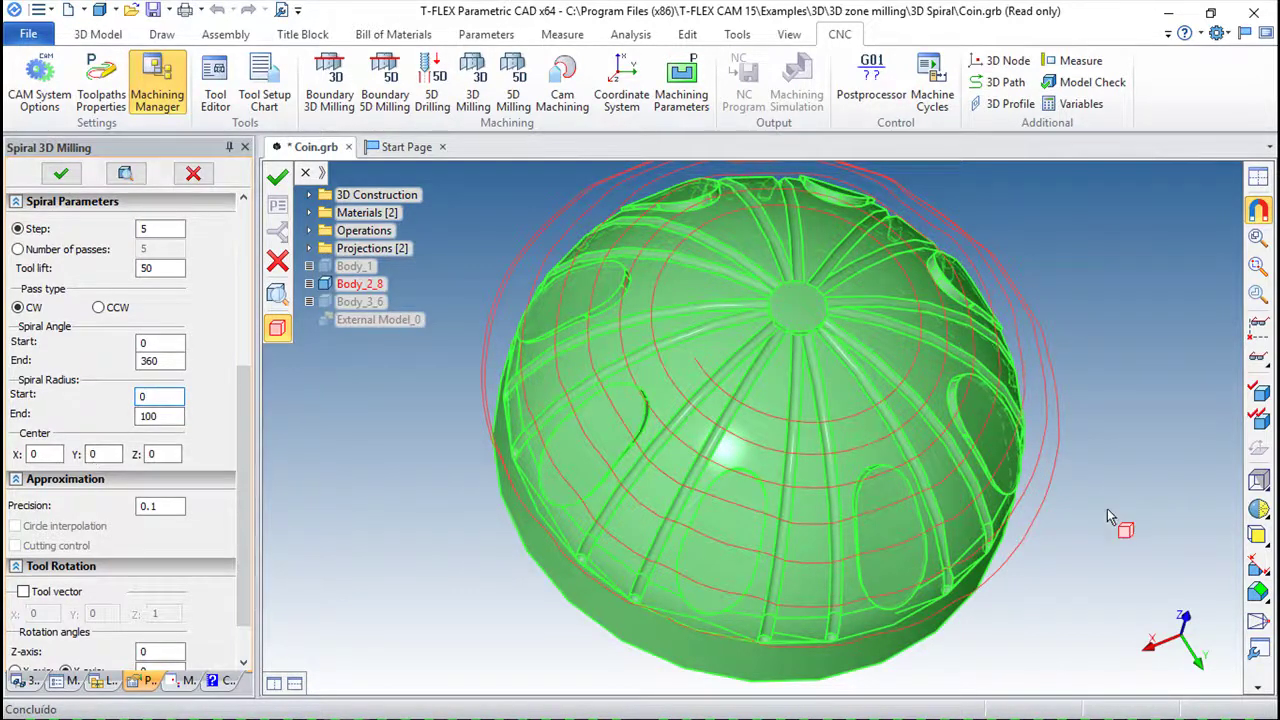
Step: Set the spiral center's Y coordinate to 20, regenerate the toolpath and inspect the offset passes on the dome
right_drag(1123, 509, 1113, 411)
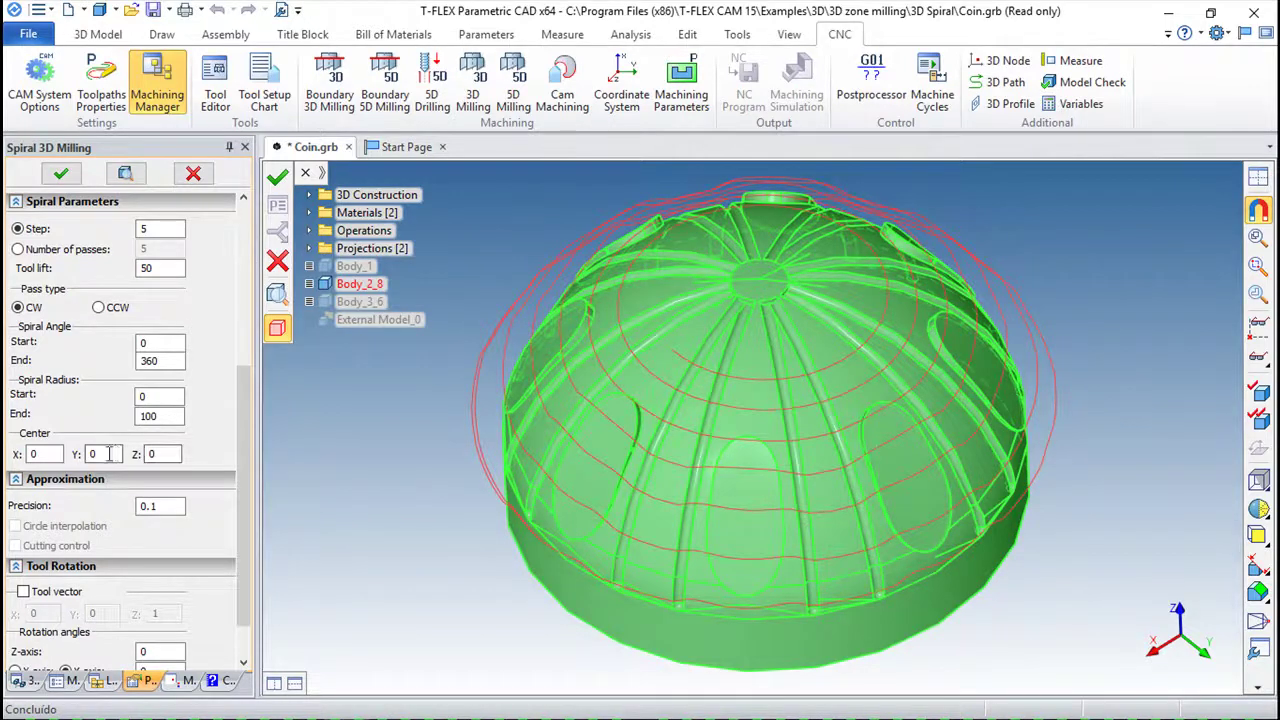
double_click(99, 455)
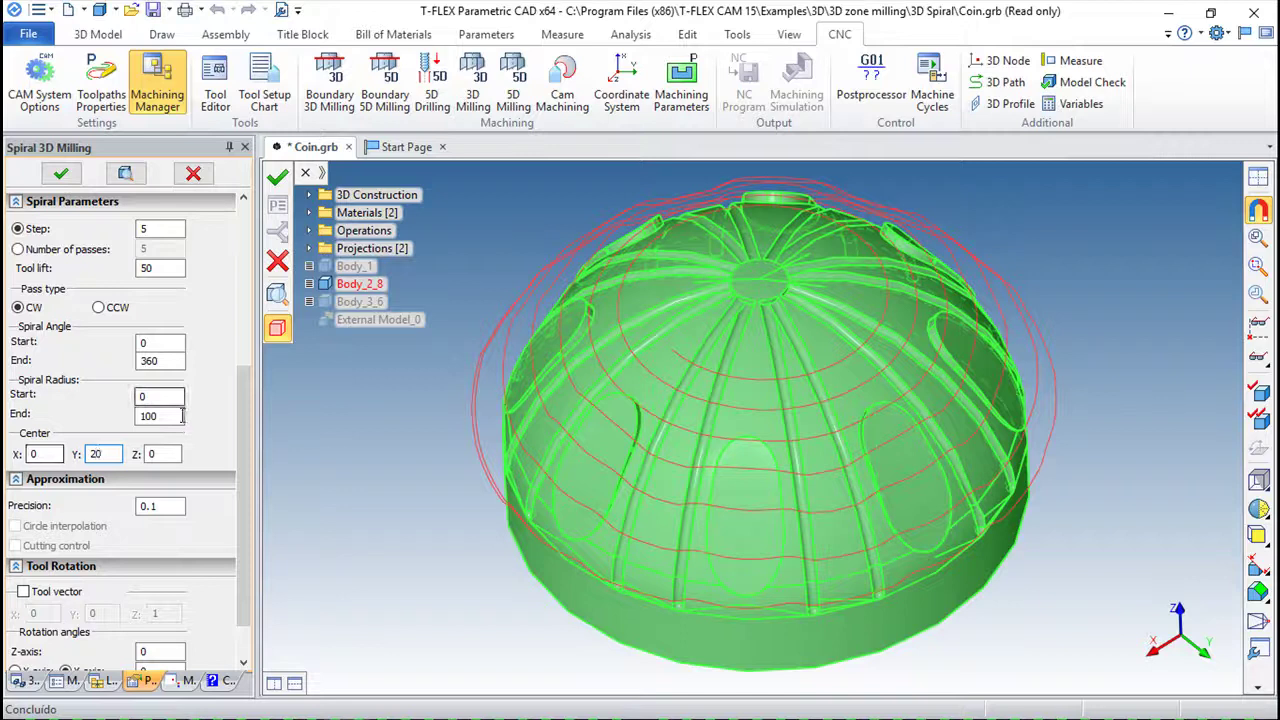
click(278, 176)
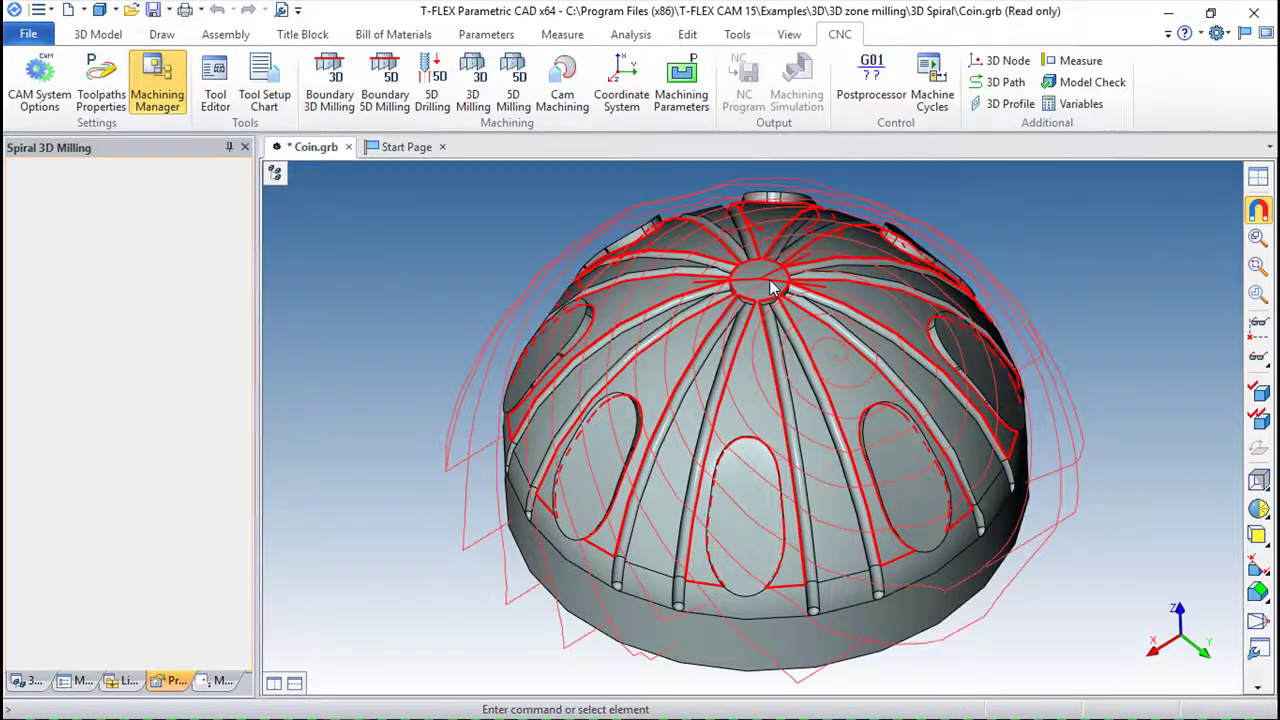
drag(762, 436, 720, 440)
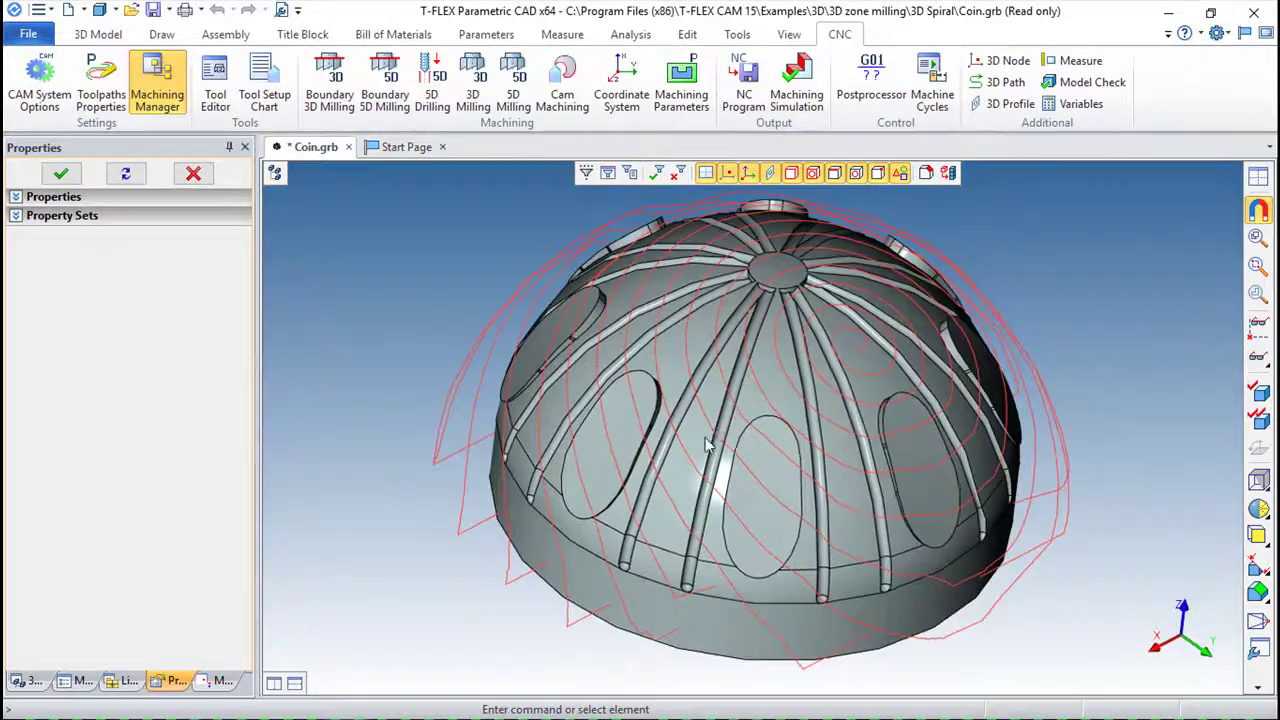
Step: Set the spiral center's Y coordinate to 0 and the approximation precision to .05, and regenerate the toolpath
click(220, 680)
double_click(88, 183)
drag(243, 413, 243, 623)
double_click(100, 402)
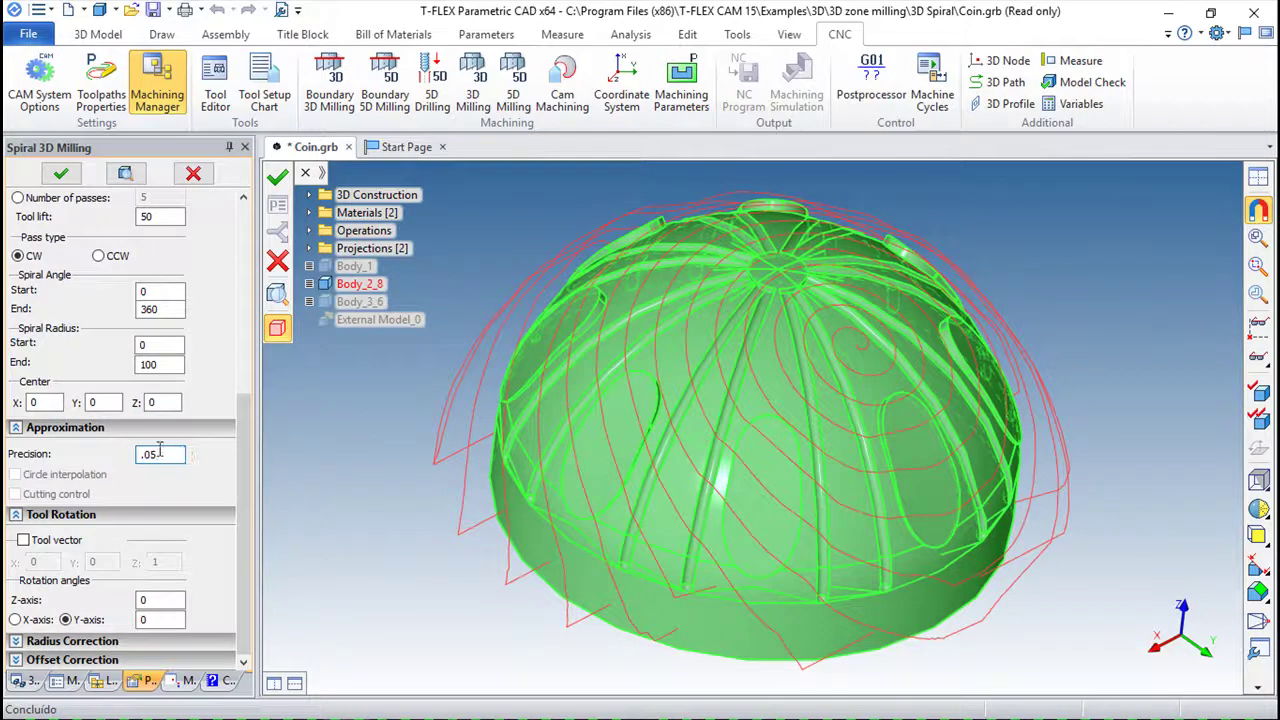
click(278, 176)
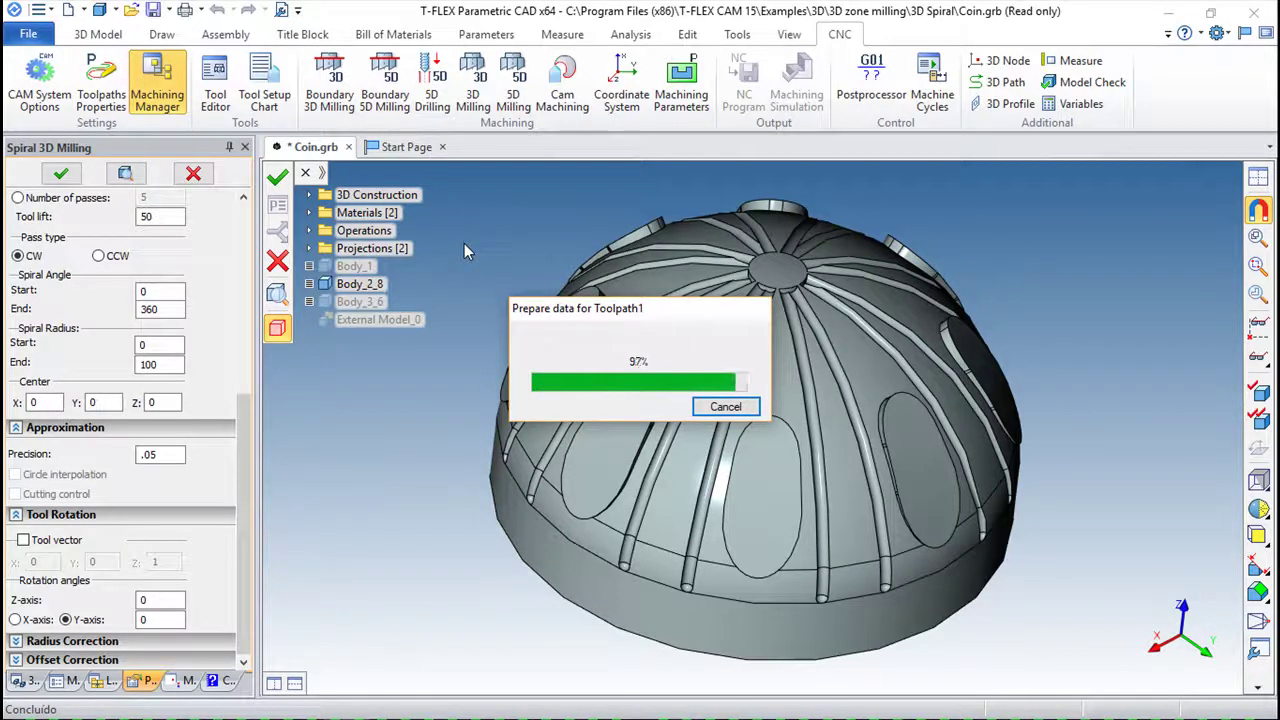
drag(868, 419, 648, 375)
drag(689, 489, 660, 430)
drag(766, 503, 594, 598)
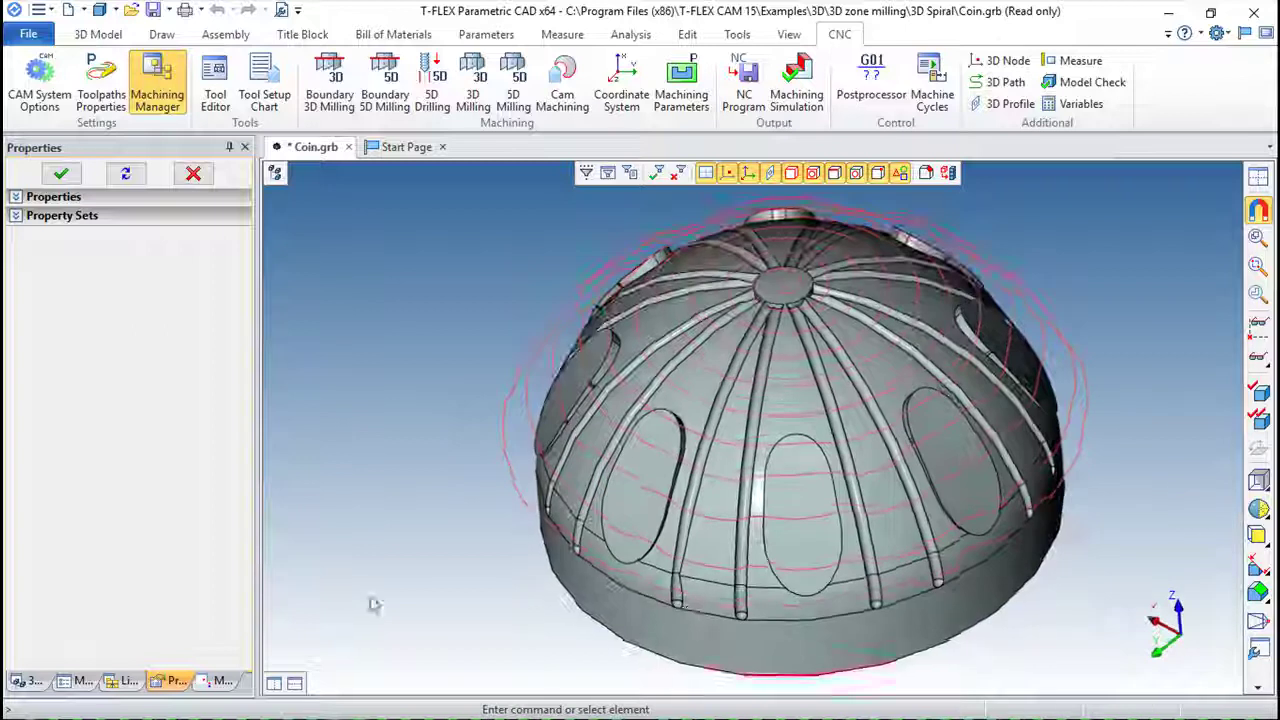
Step: Play the machining simulation of the regenerated spiral toolpath and pause it partway over the dome
click(222, 681)
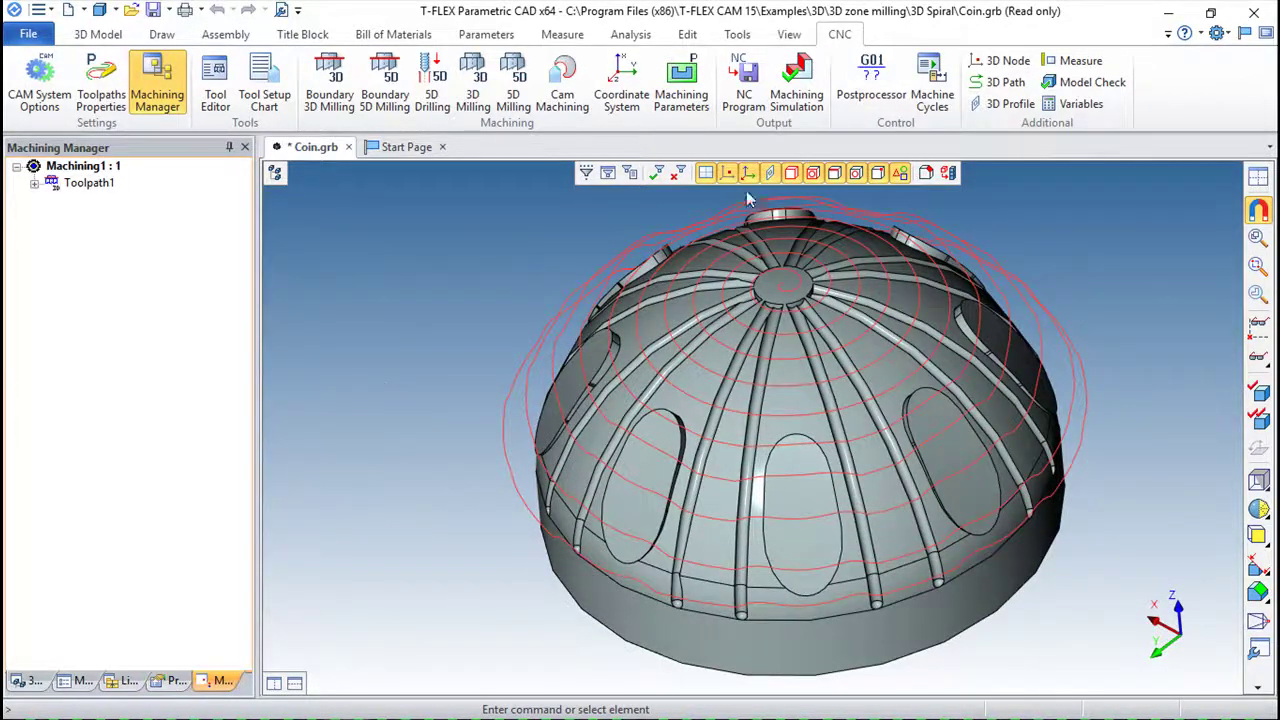
click(796, 85)
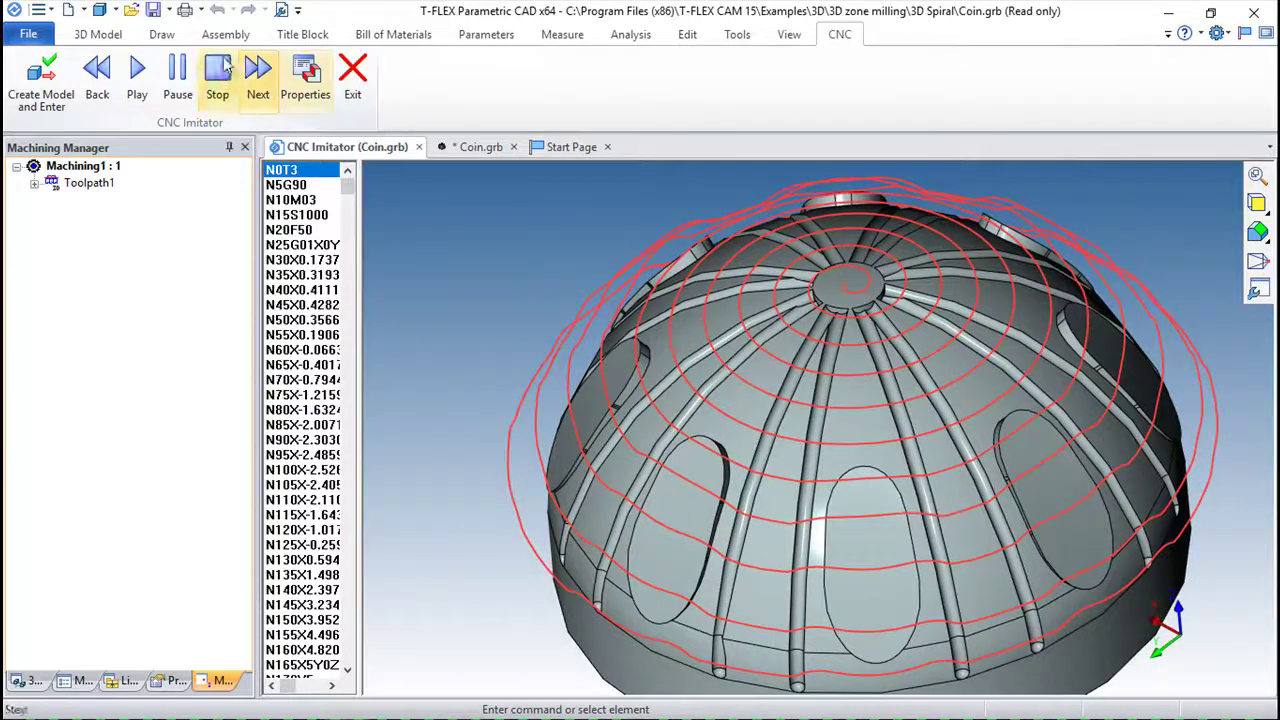
click(137, 72)
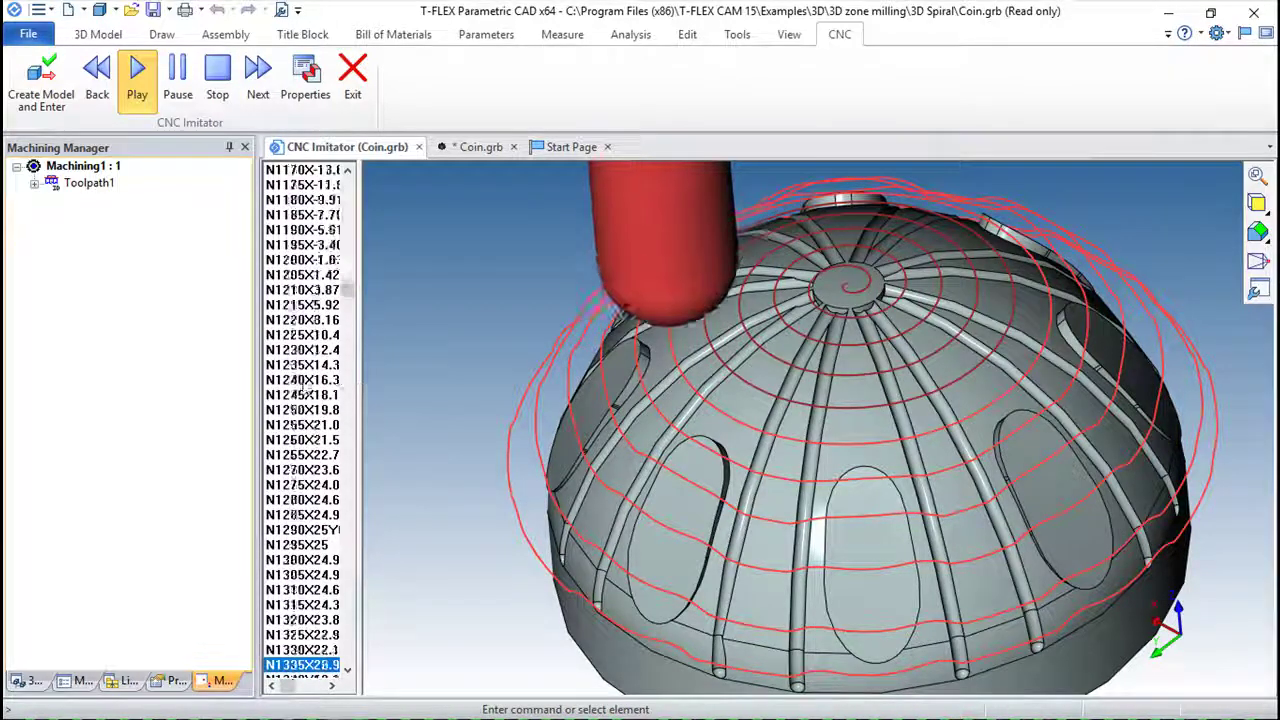
click(177, 80)
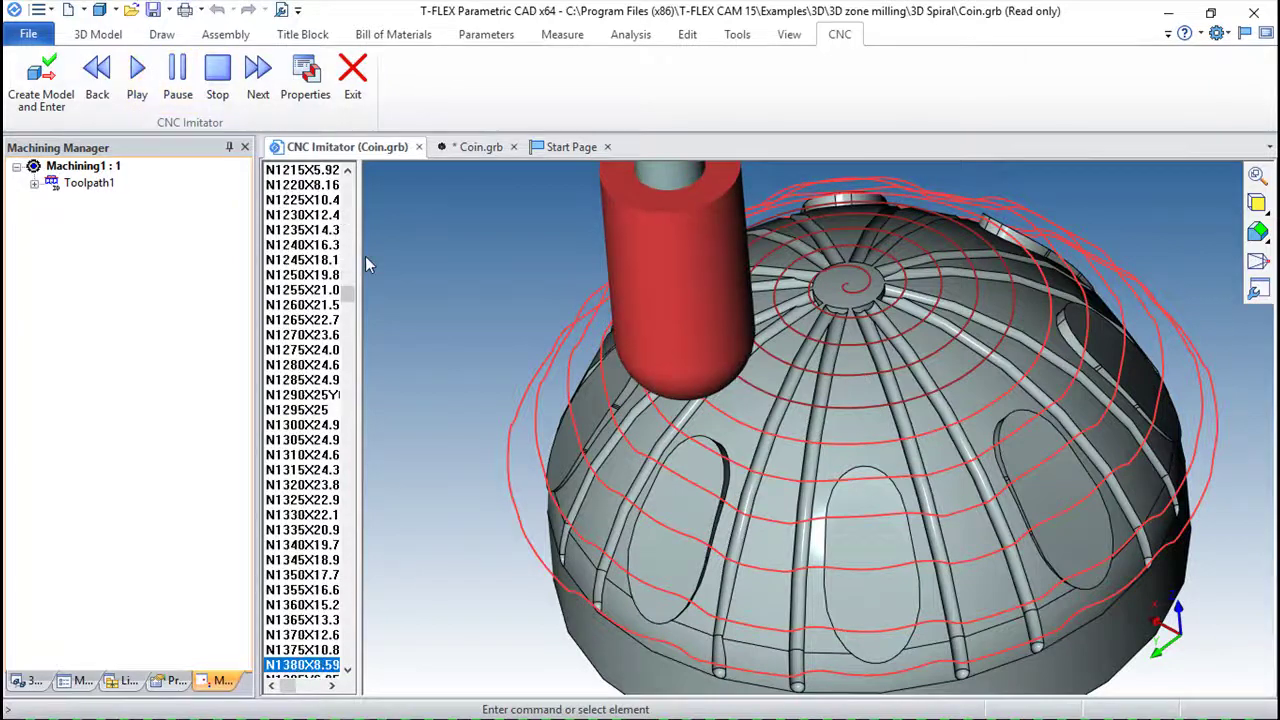